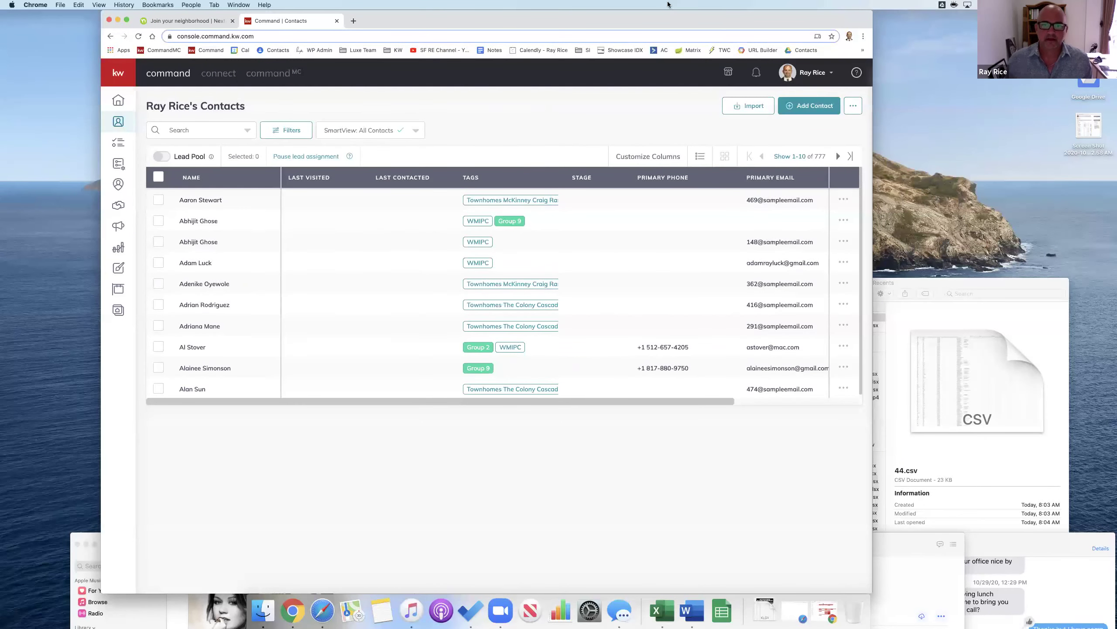
Step: Nudge and widen the browser window slightly, then start a new contact from the Contacts page
left_click_drag(662, 20, 668, 16)
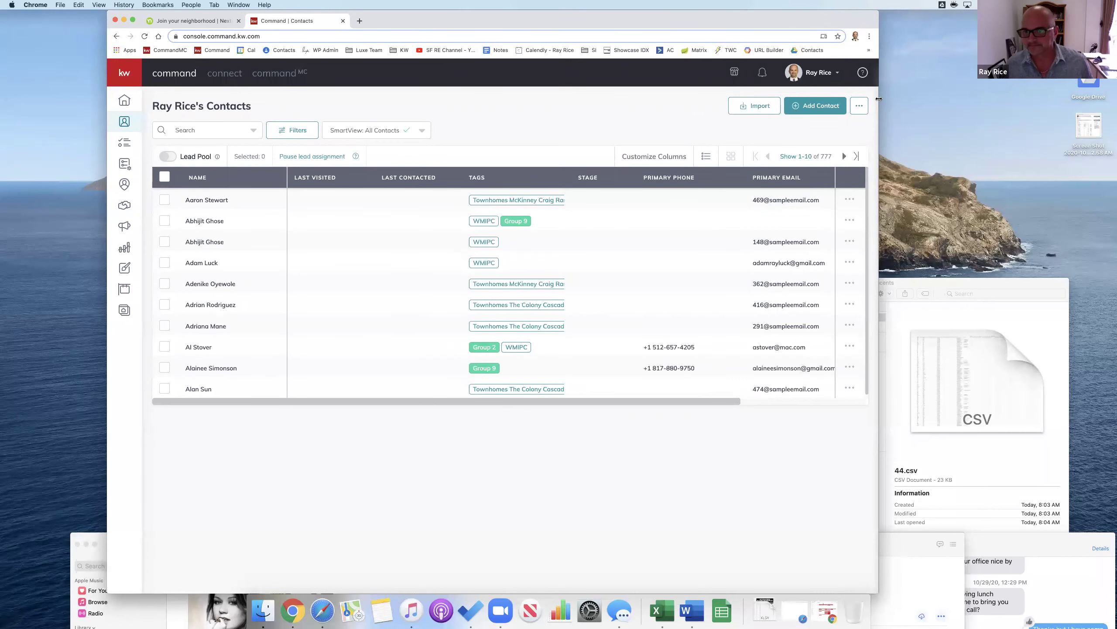
left_click_drag(878, 96, 890, 96)
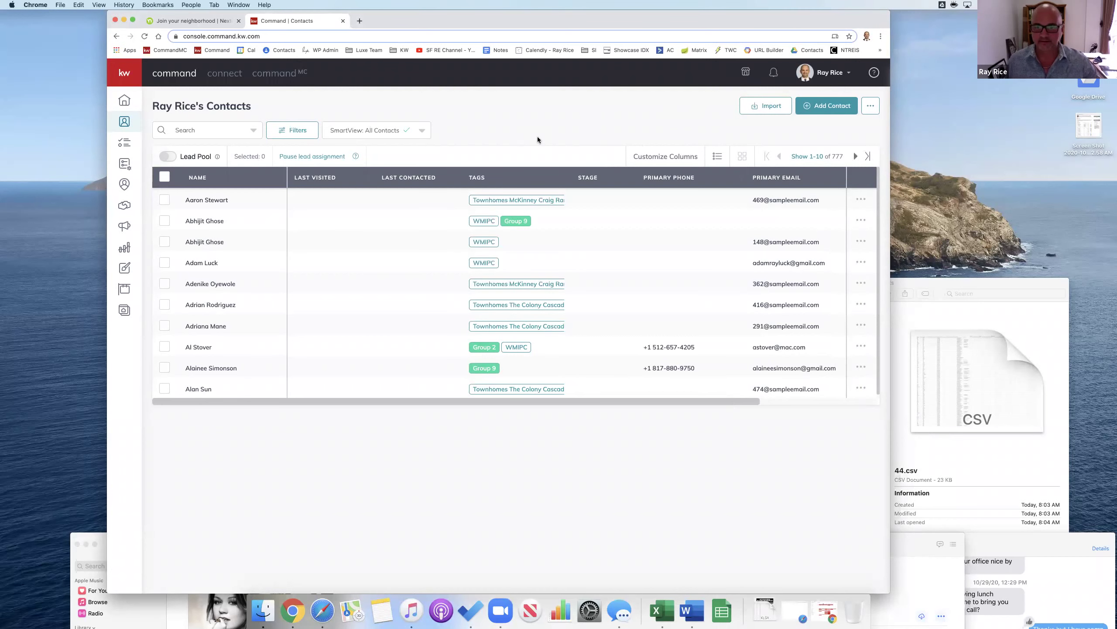
left_click(833, 109)
Step: Enter the new contact's full name and personal e-mail address
left_click(477, 190)
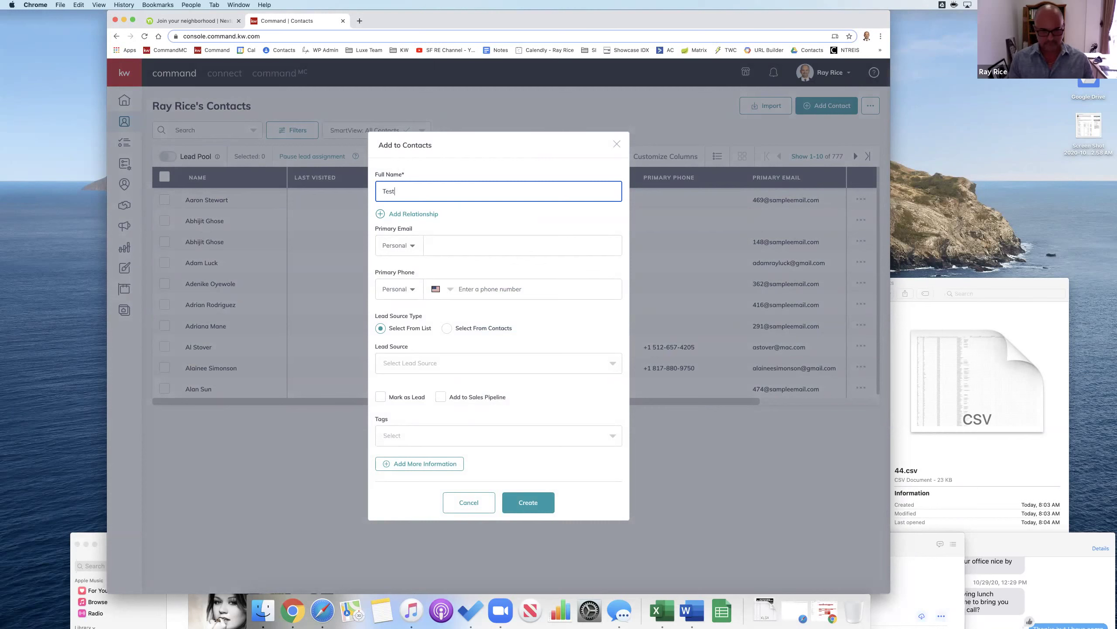
left_click(523, 245)
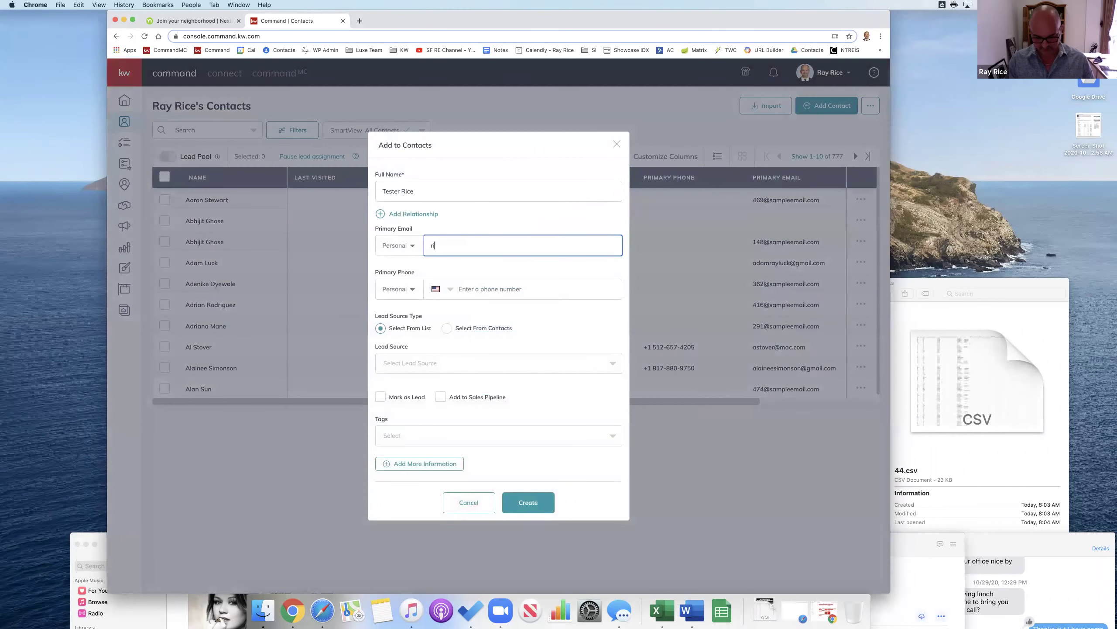
key("Tab")
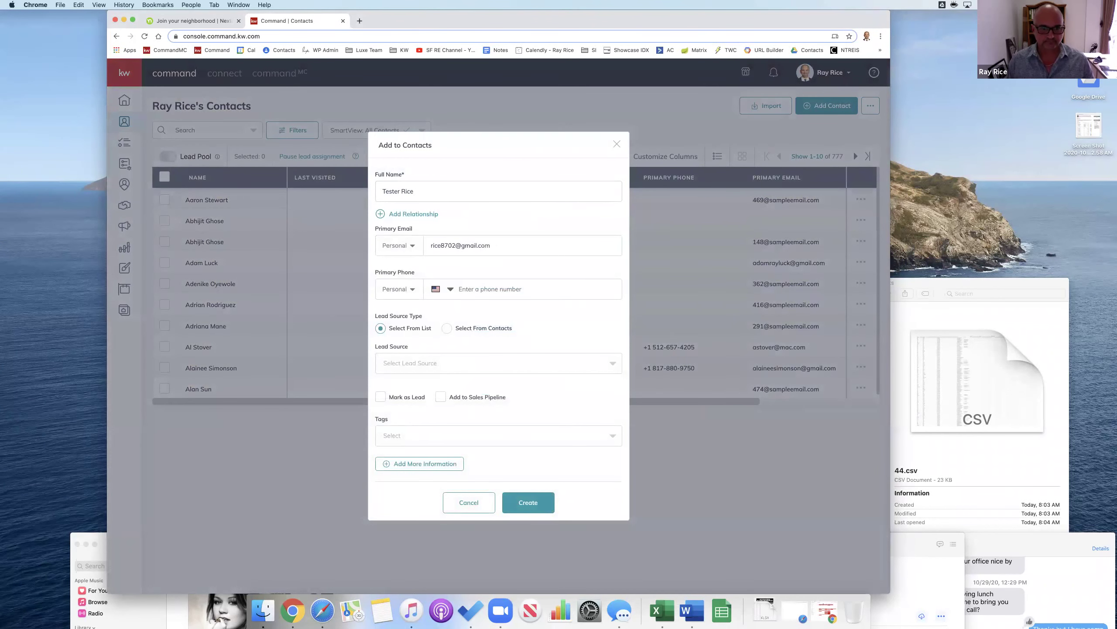
Step: Set lead source to 100-Past Client and expand Additional Contact Information
left_click(473, 361)
left_click(568, 380)
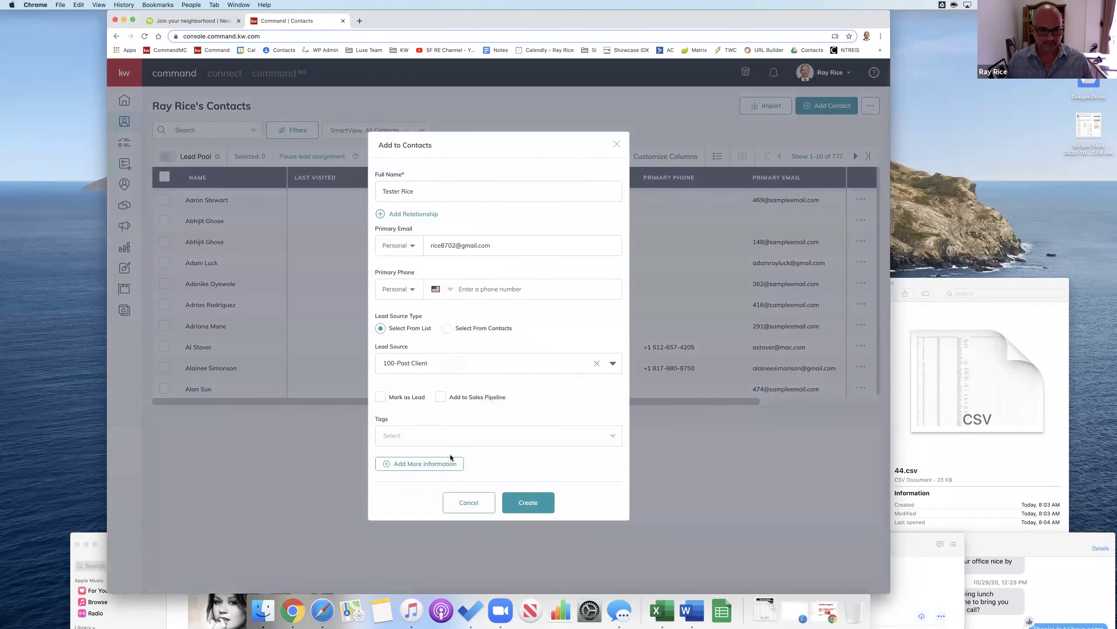
left_click(457, 464)
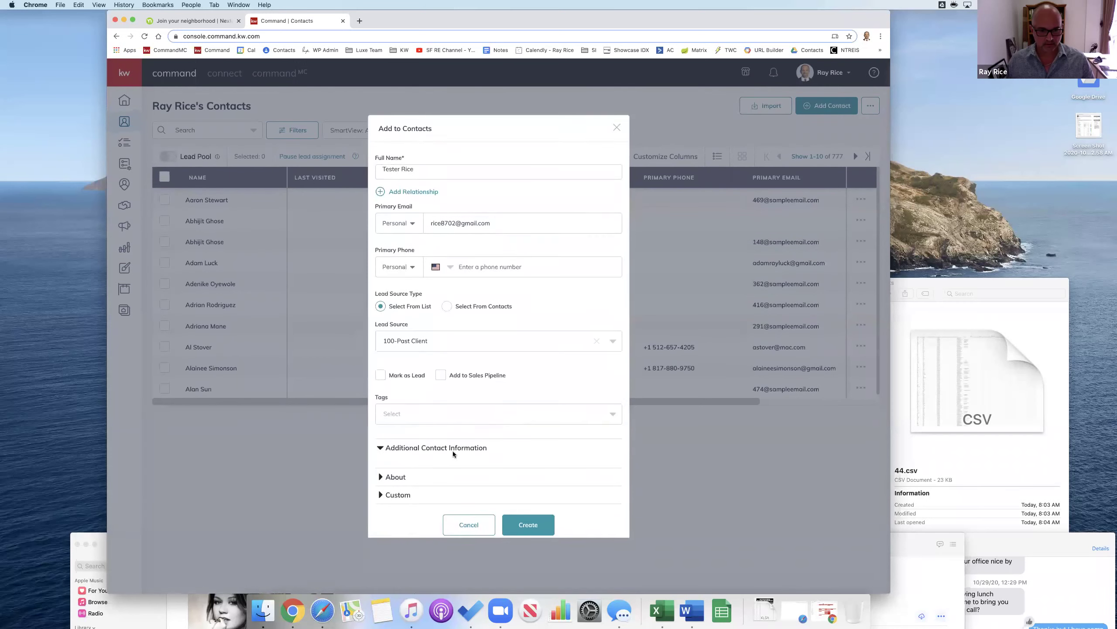
left_click(440, 454)
Step: Fill in the contact's Santa Fe home street address from the suggestions and create the contact
scroll(484, 440, "down", 4)
left_click(484, 400)
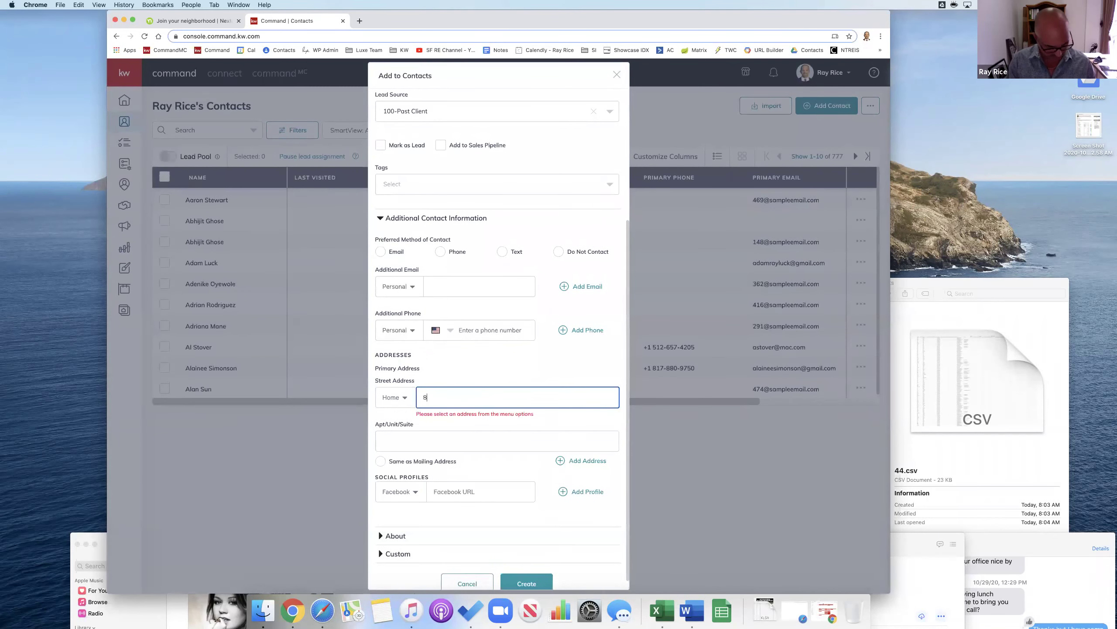
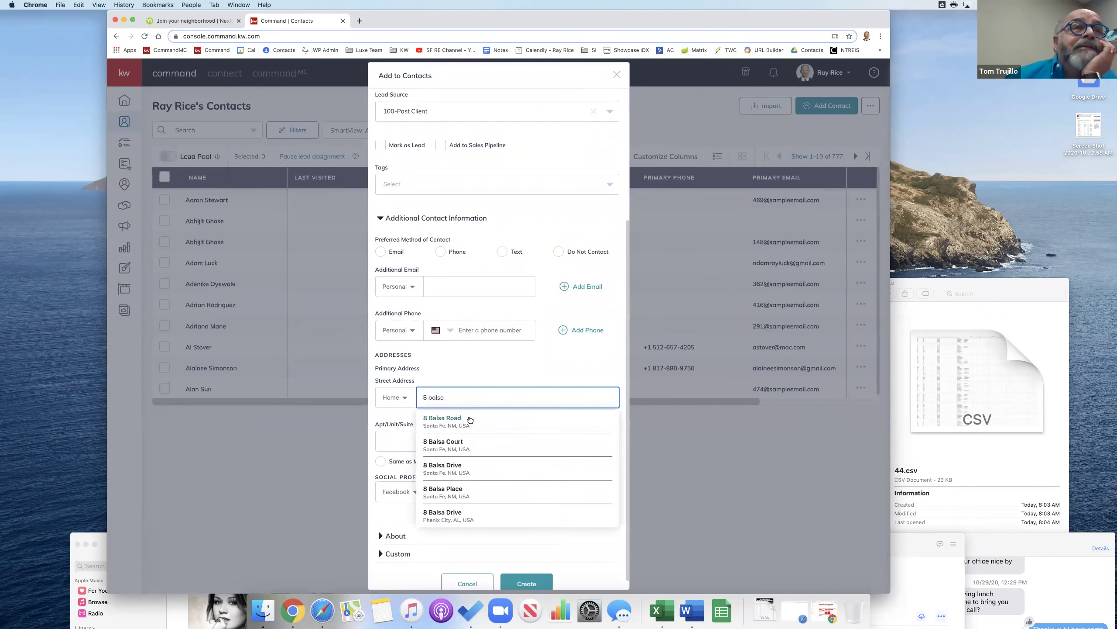
left_click(467, 419)
key("XF86AudioRaiseVolume")
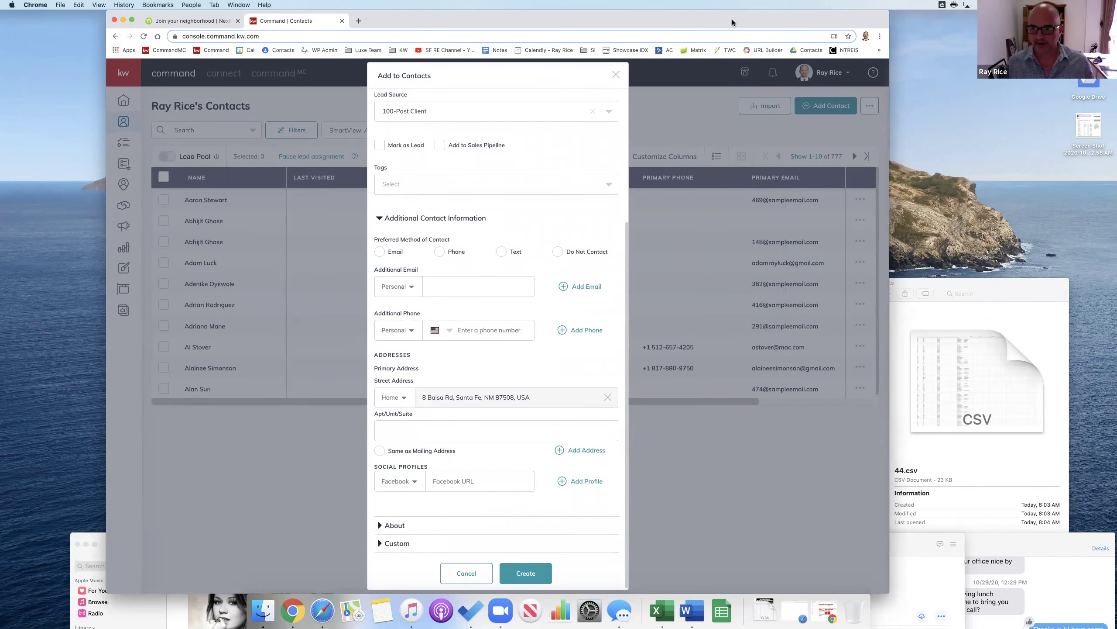
scroll(545, 343, "down", 1)
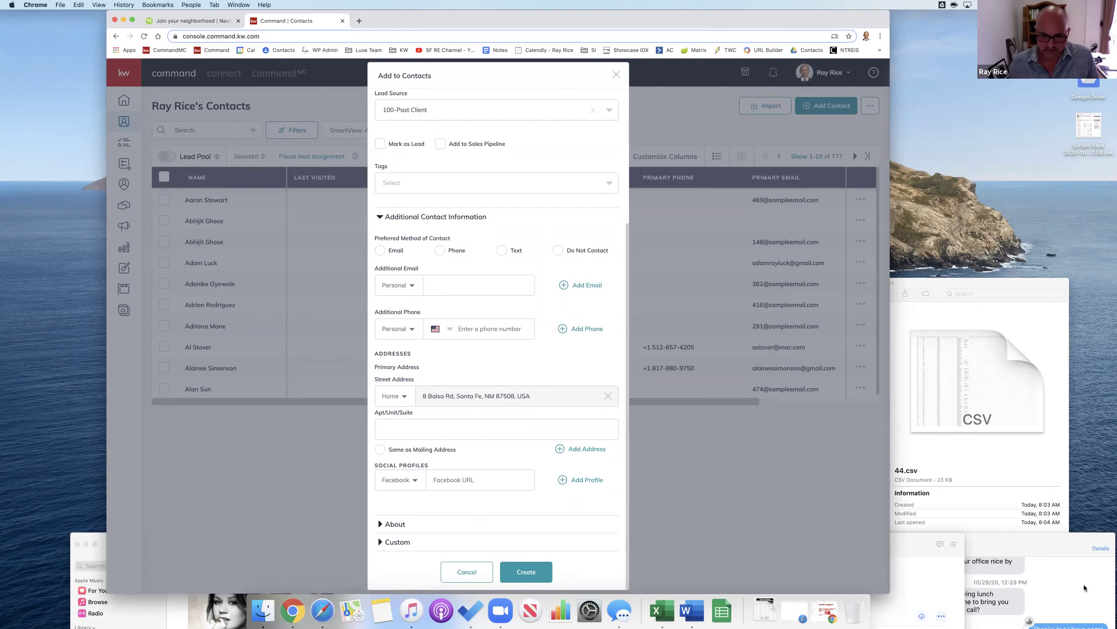
left_click(526, 572)
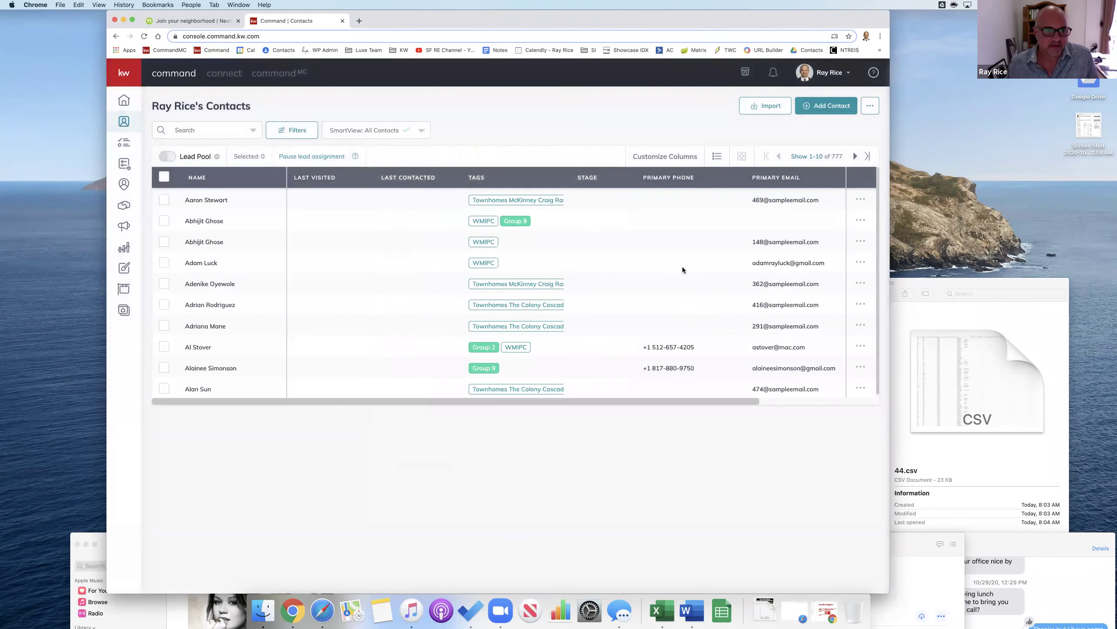
Step: Search contacts for 'tester' and open the test contact's record
left_click(225, 128)
type("tester")
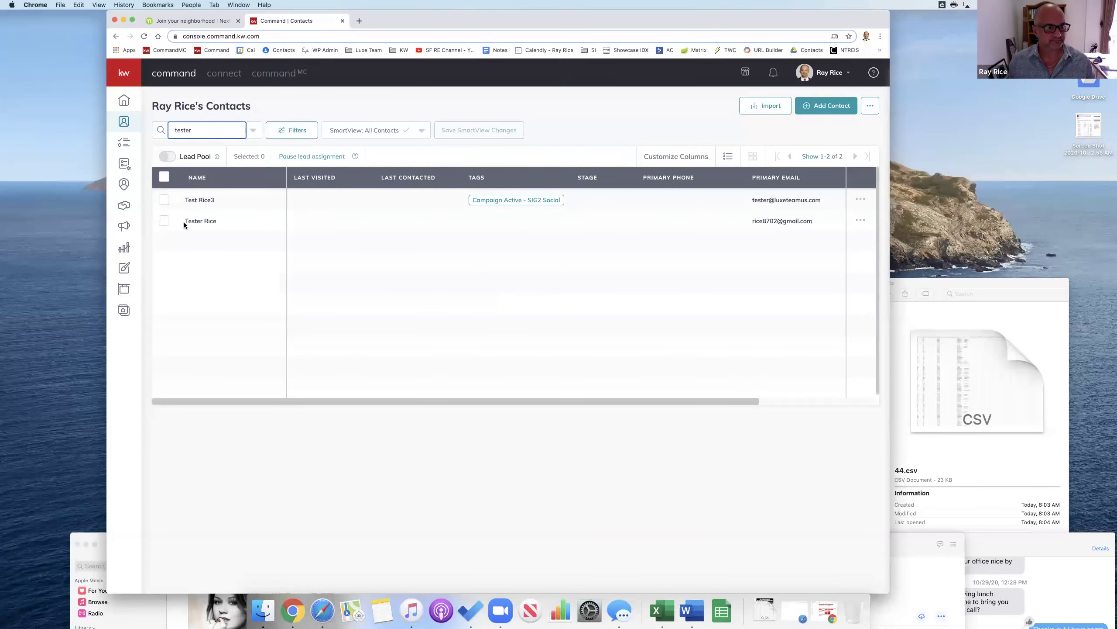
left_click(192, 221)
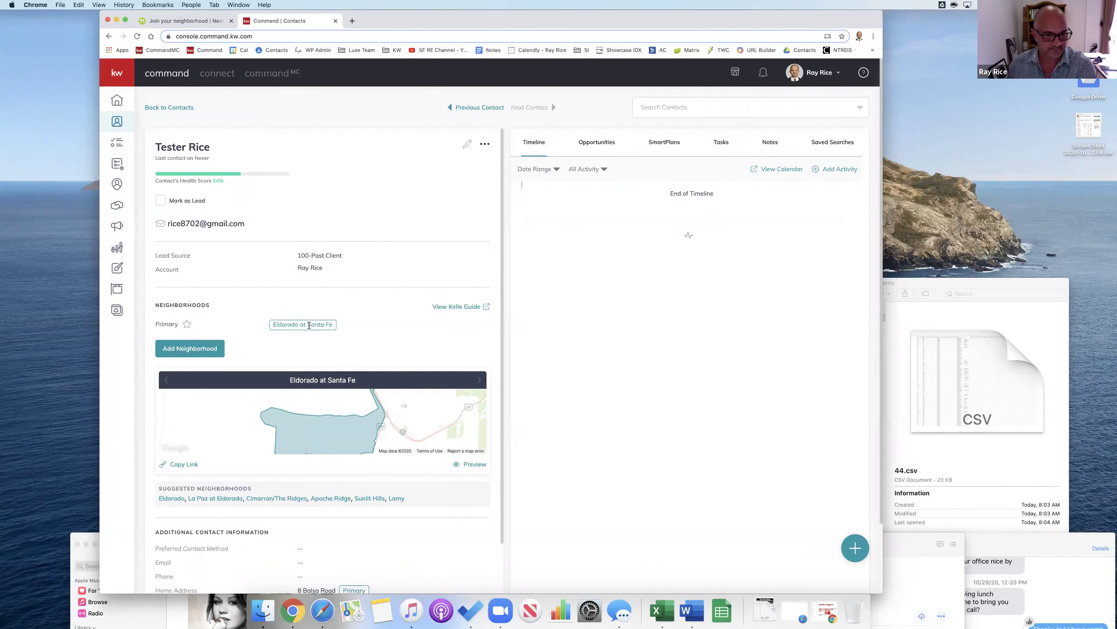
Step: Reposition the browser window, centring it on screen
left_click_drag(695, 12, 683, 12)
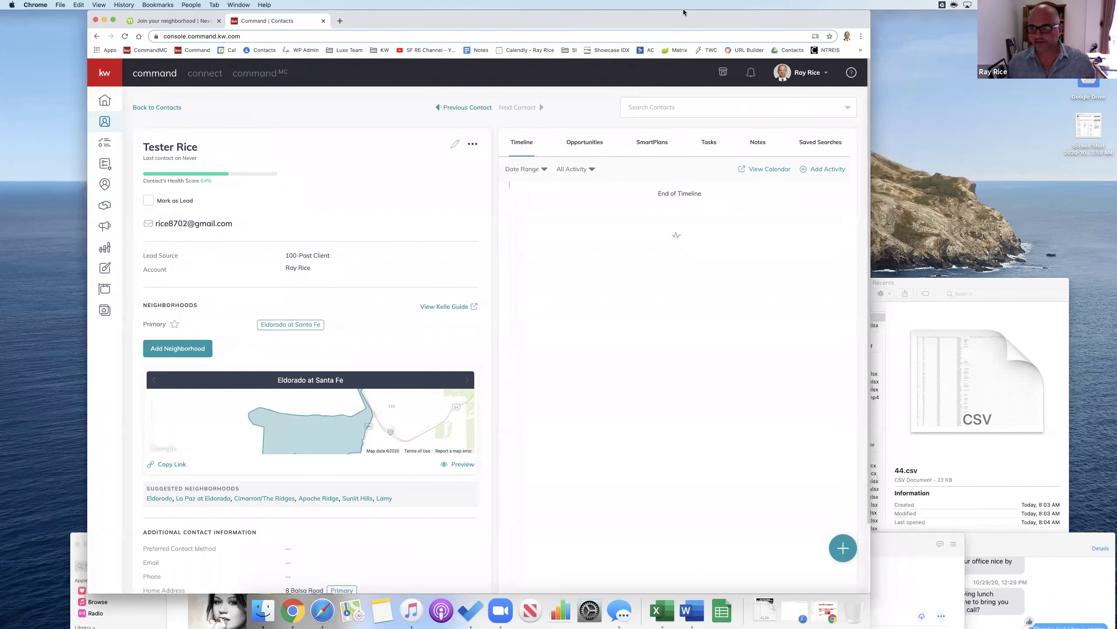
key("ctrl+alt+c")
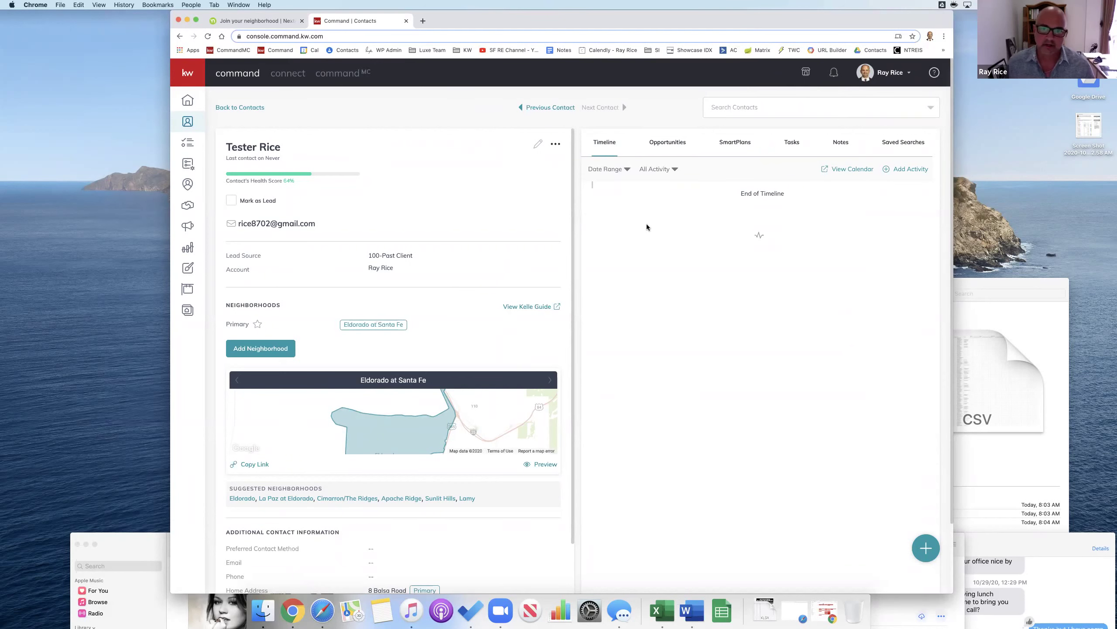
left_click_drag(757, 14, 741, 15)
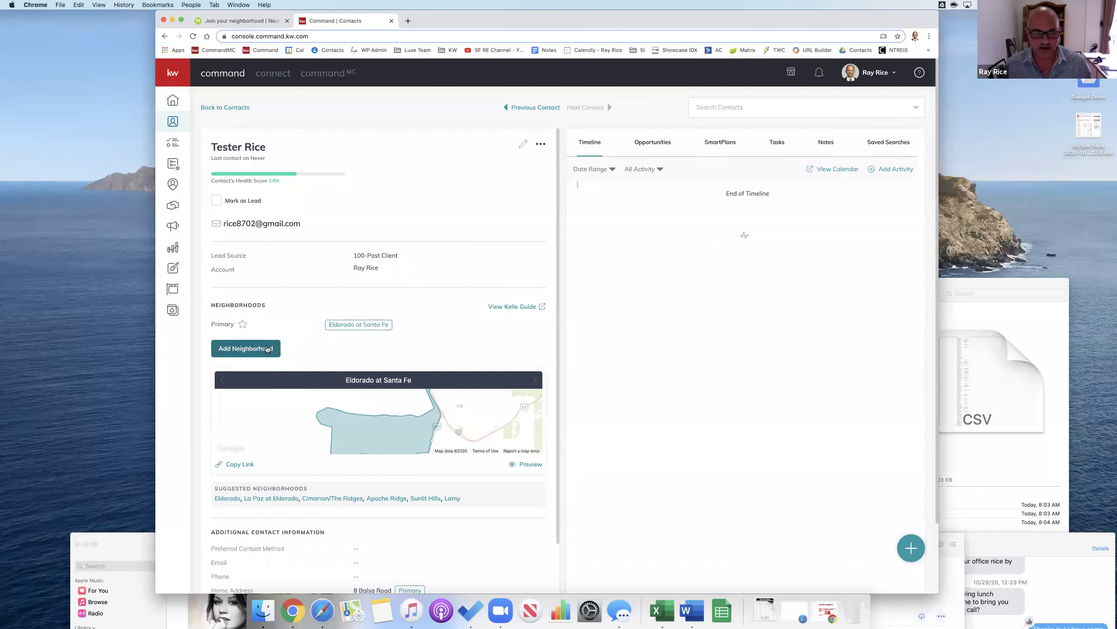
Step: Add Lamy to the contact's neighborhoods by searching 'la'
left_click(256, 351)
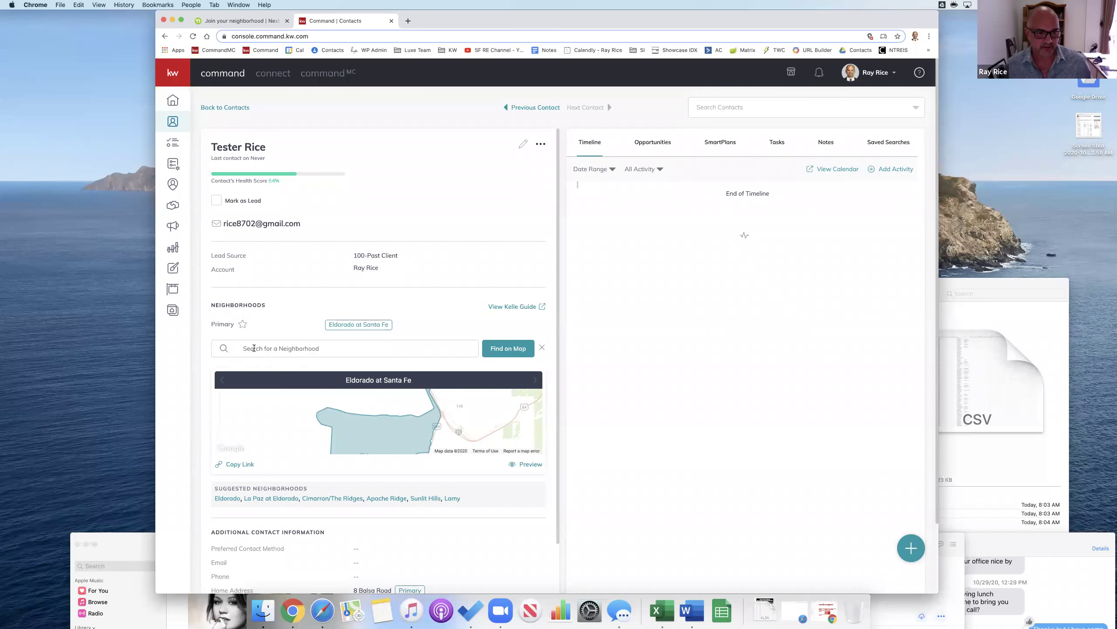
left_click(291, 346)
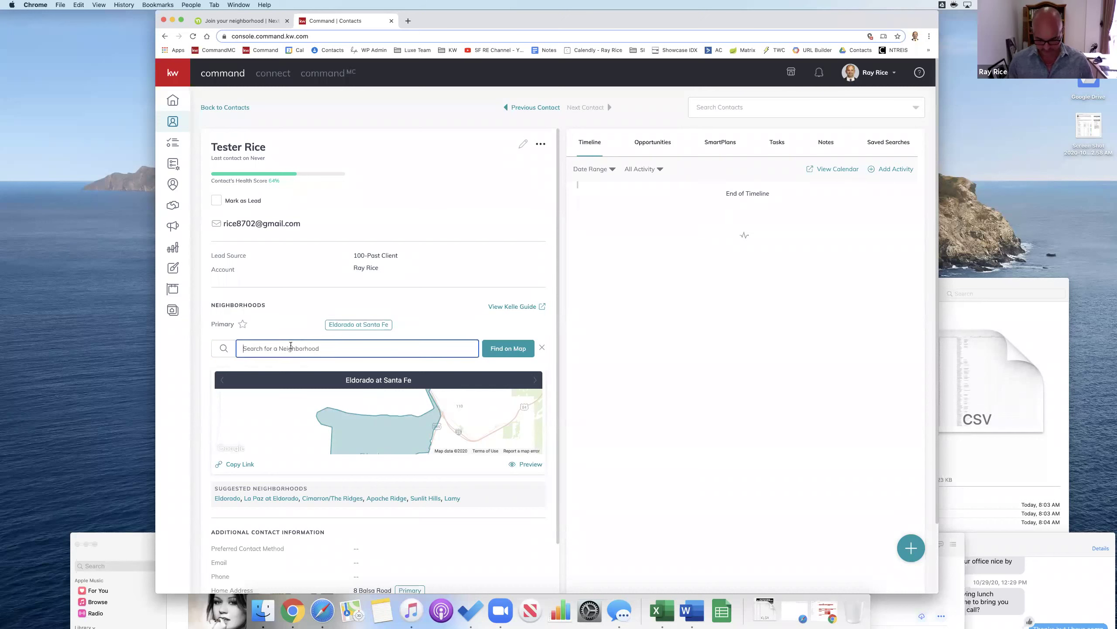
type("lamy")
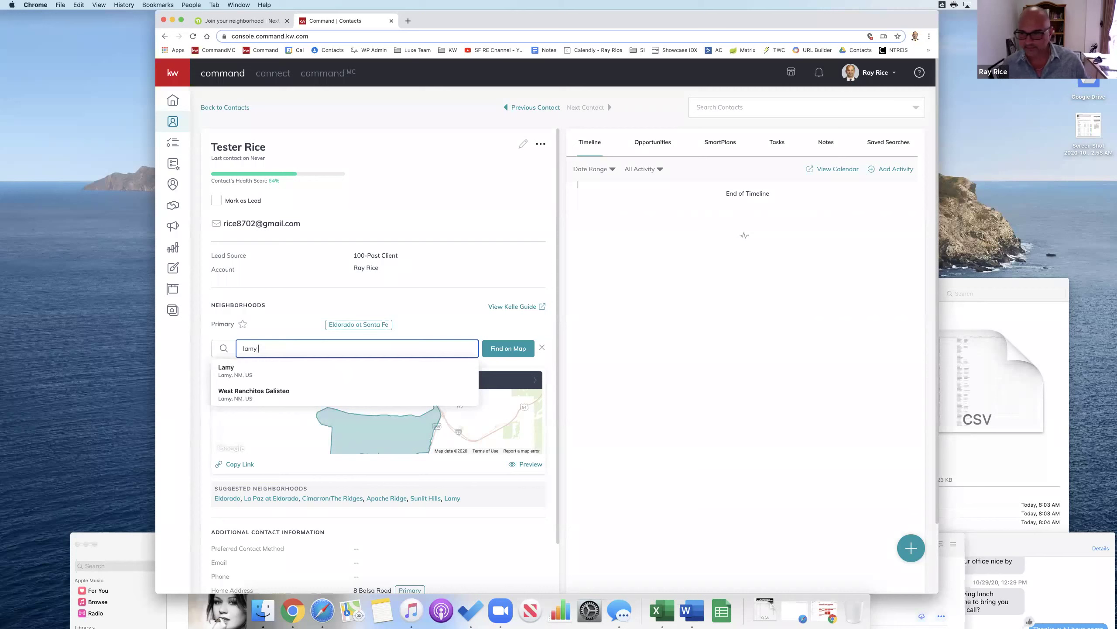
left_click(240, 371)
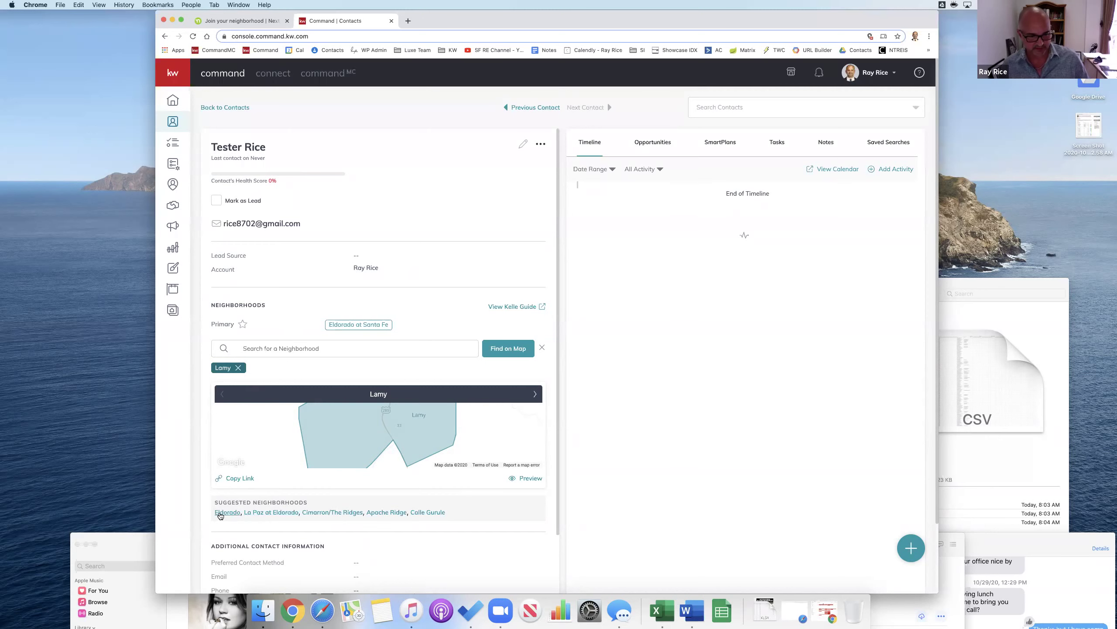
Step: Add Cimarron/The Ridges and Eldorado, Santa Fe, NM as further neighborhoods
left_click(332, 512)
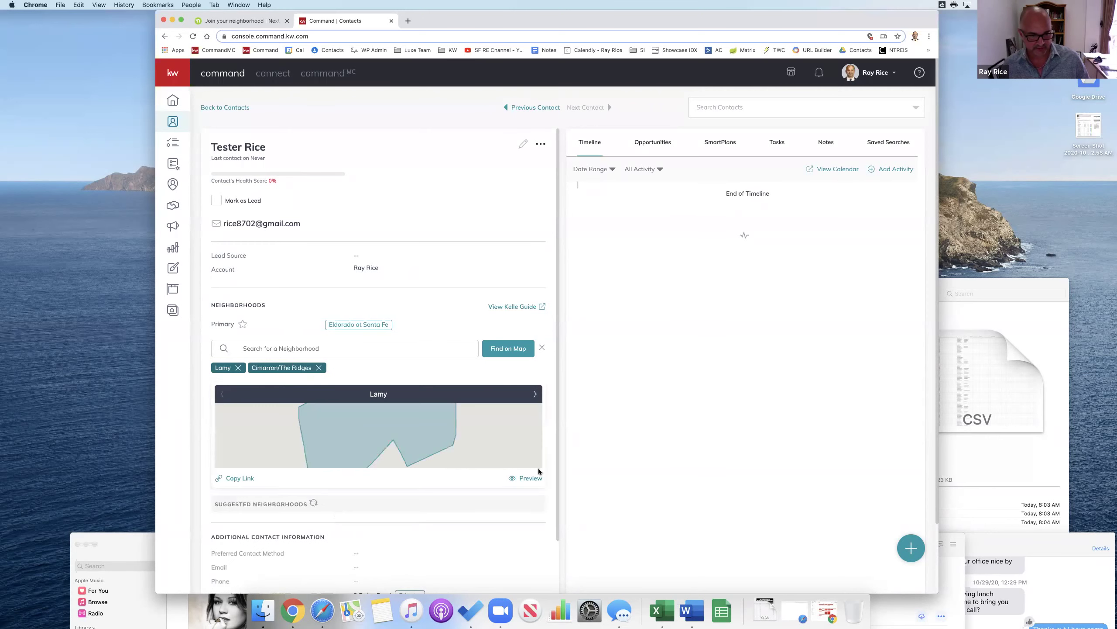
scroll(709, 442, "down", 1)
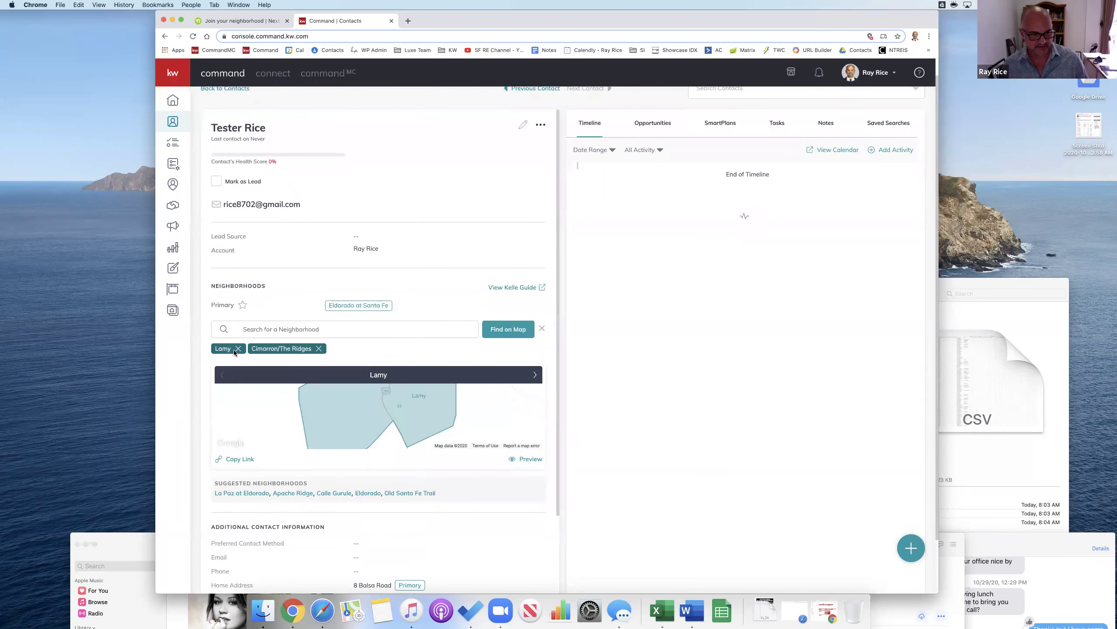
left_click(303, 329)
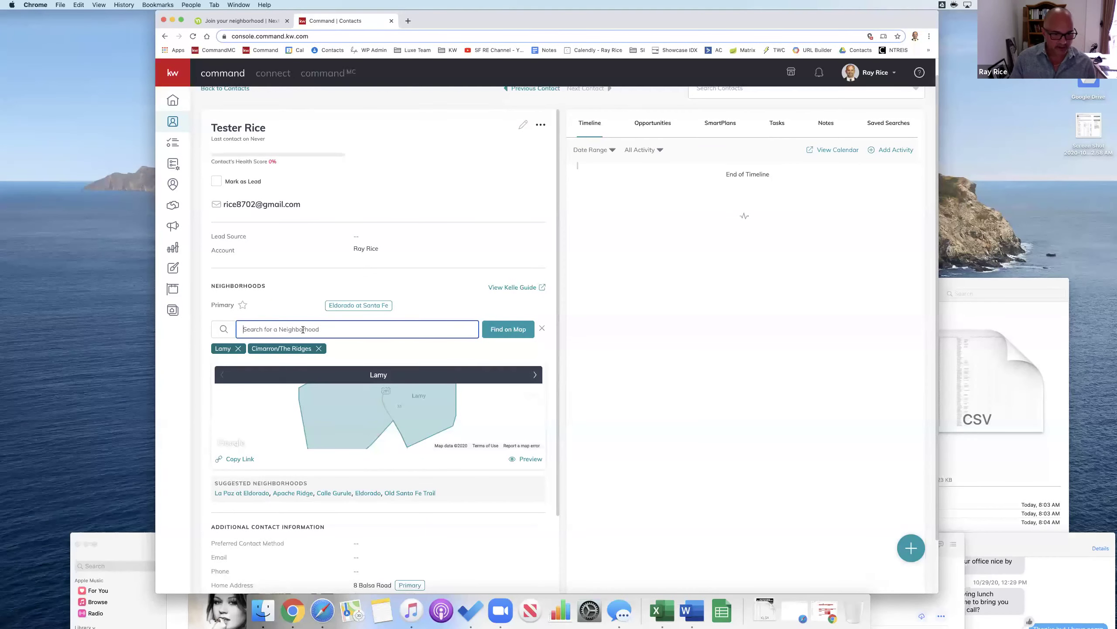
type("eldor")
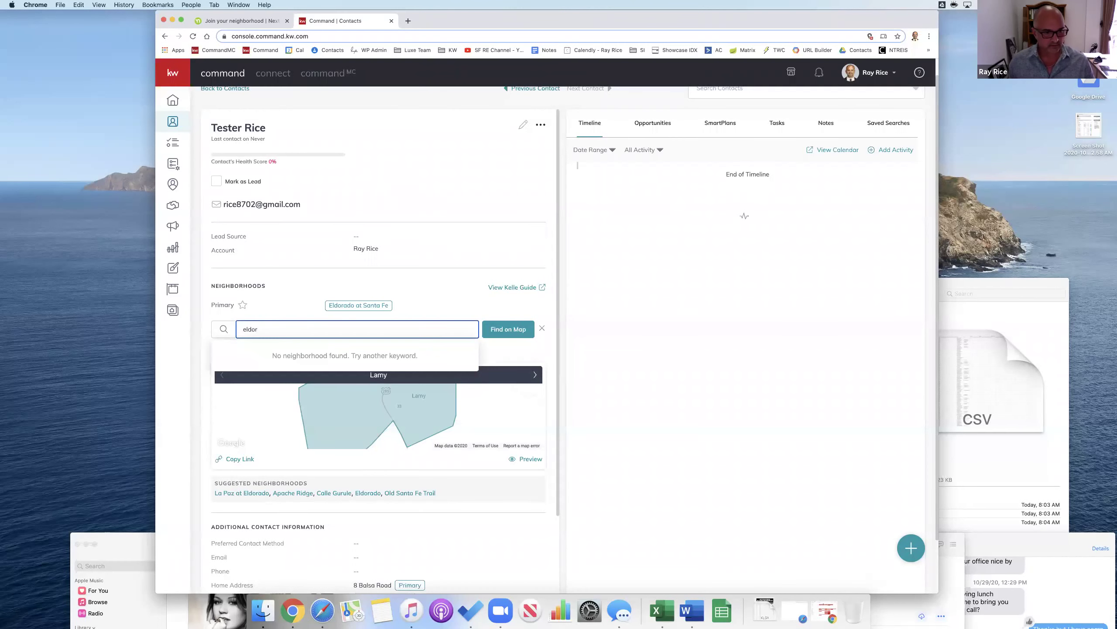
type("ado")
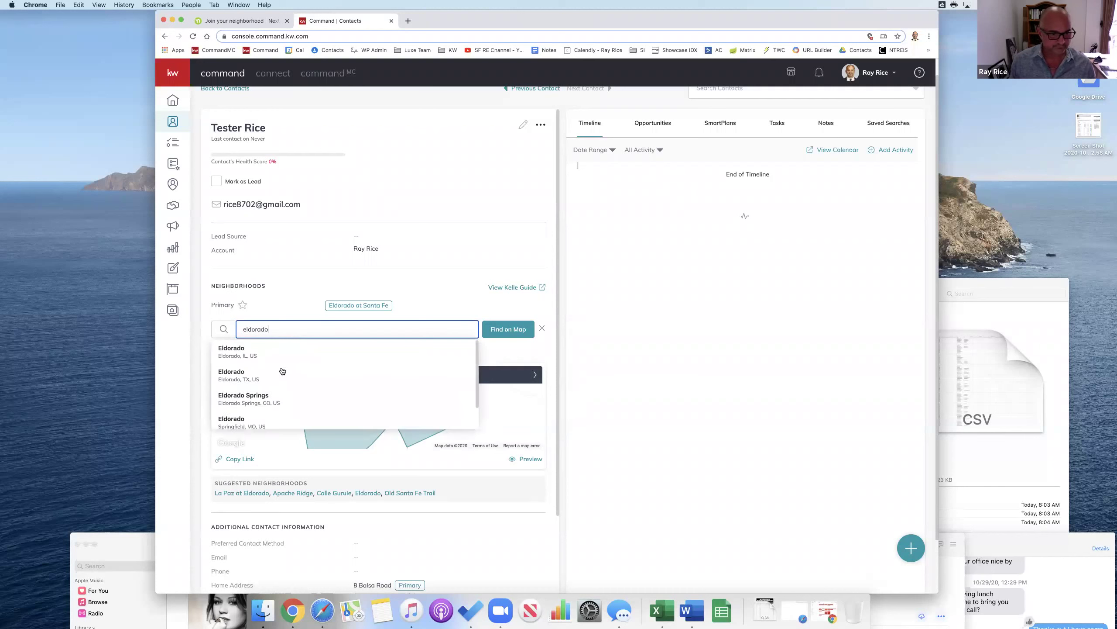
scroll(268, 396, "down", 1)
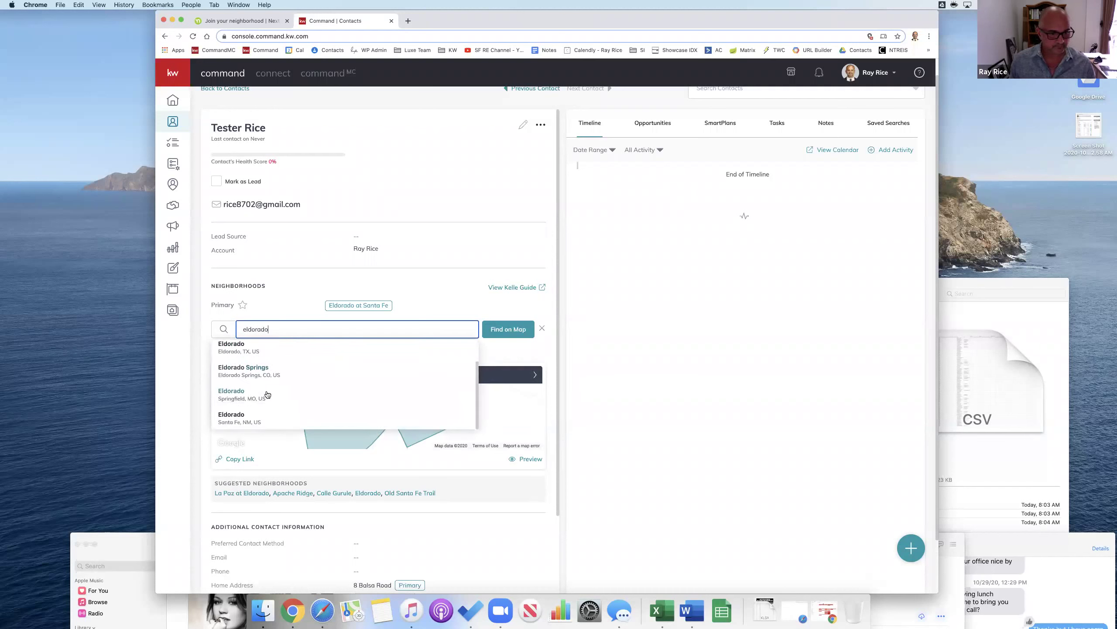
left_click(259, 414)
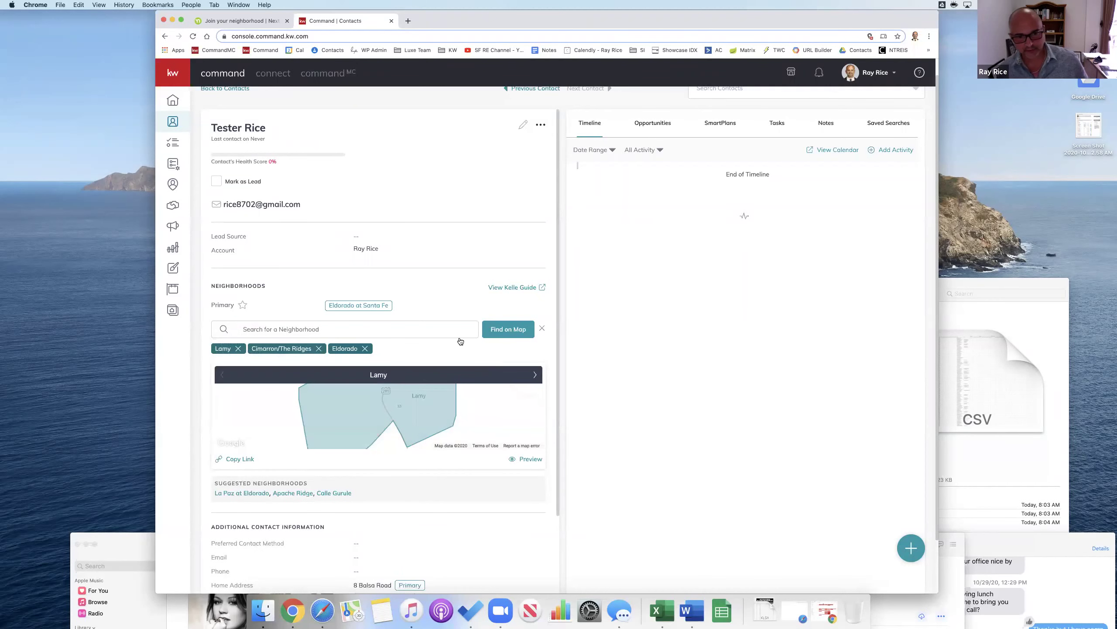
left_click_drag(811, 23, 800, 22)
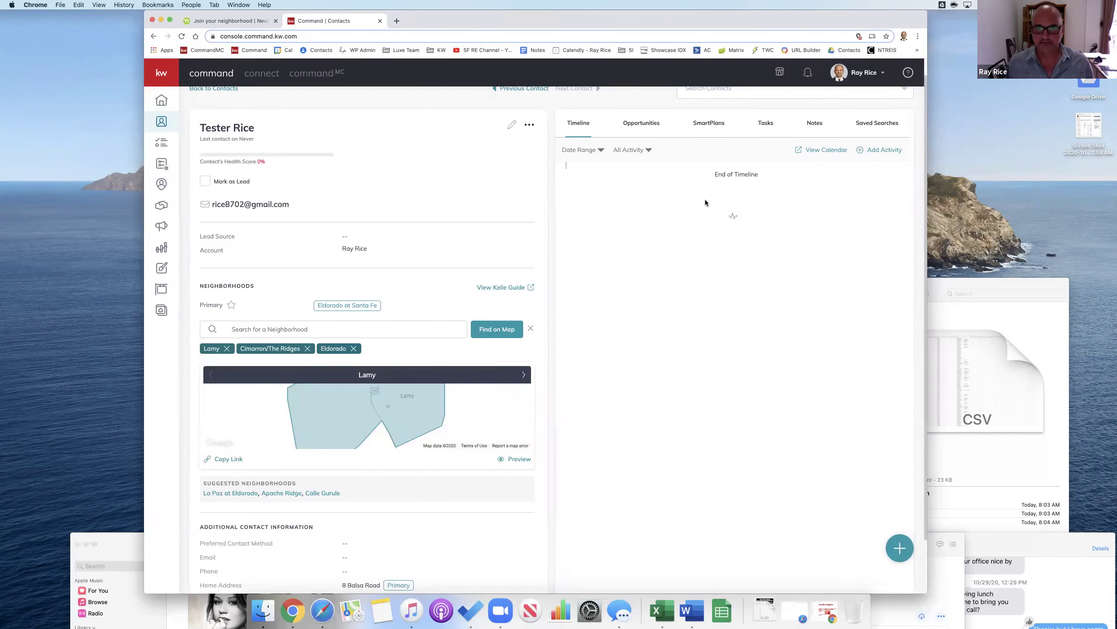
scroll(683, 266, "up", 1)
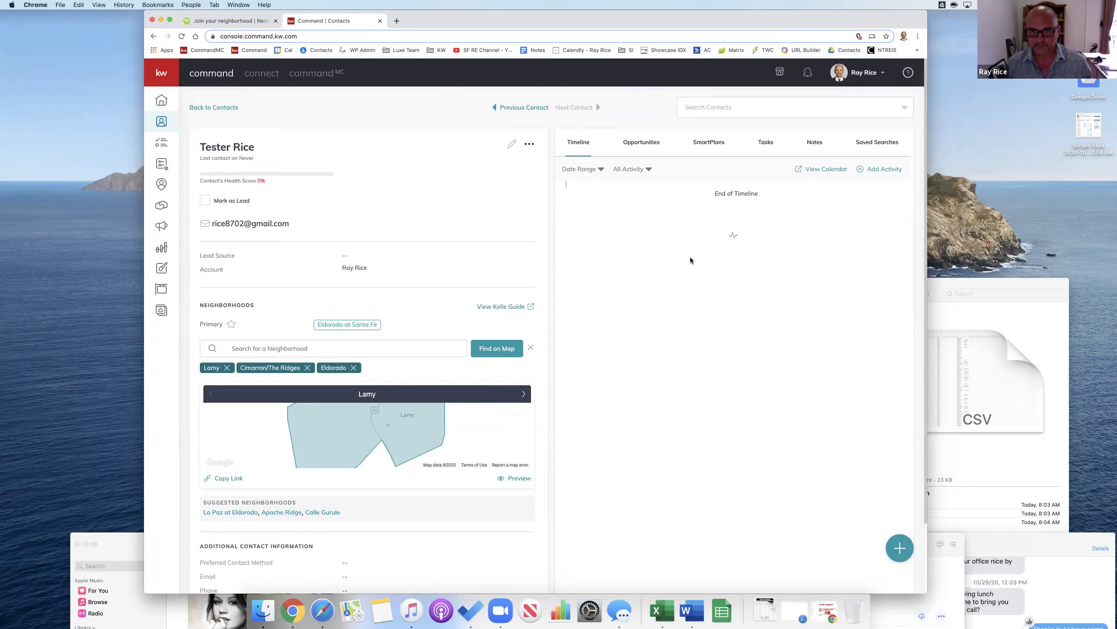
Step: Confirm the test contact has no SmartPlans, then view the My SmartPlans list
left_click(707, 143)
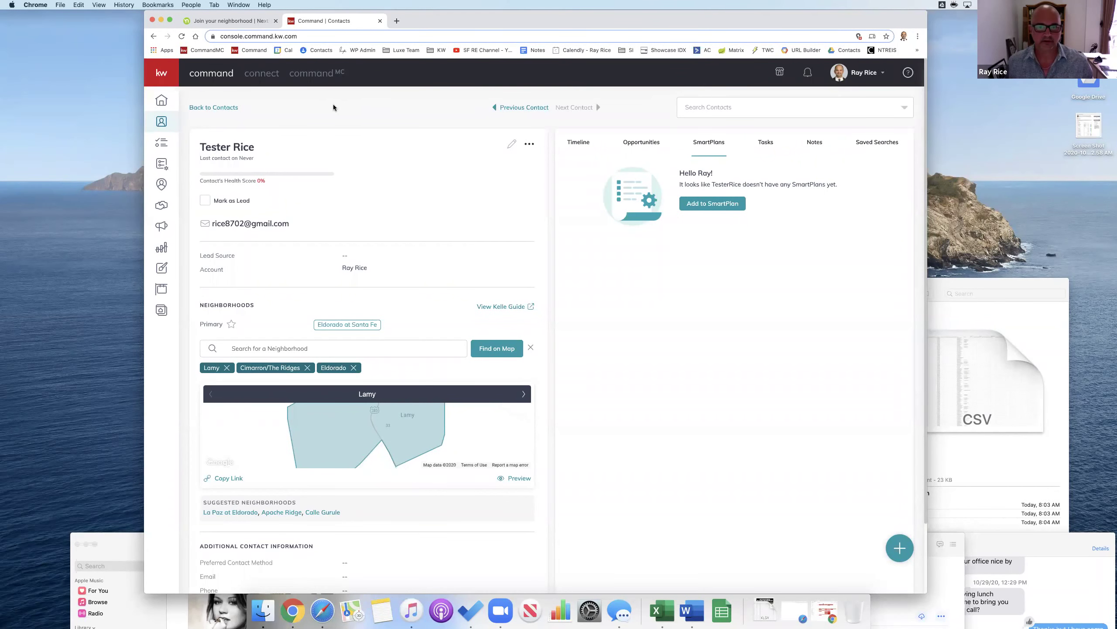
left_click(162, 169)
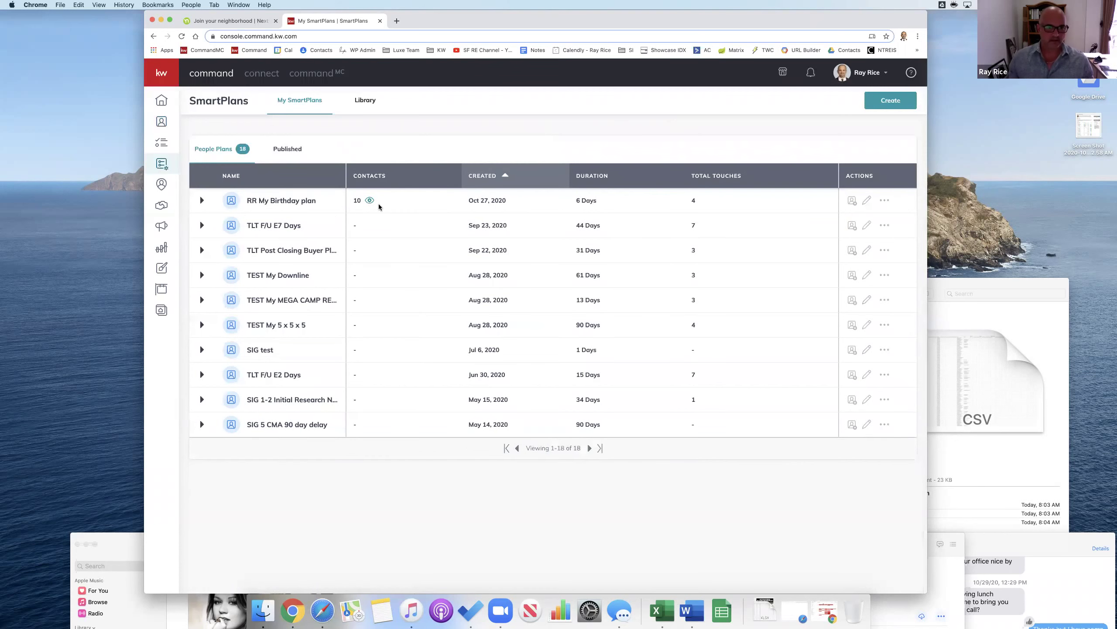
scroll(294, 286, "down", 5)
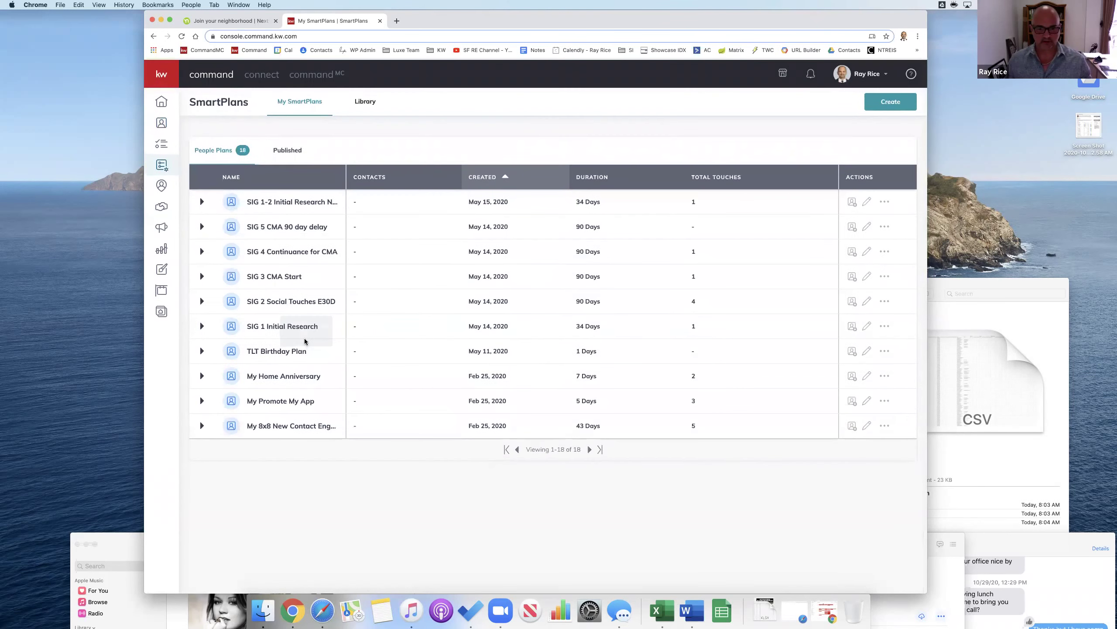
scroll(304, 334, "up", 5)
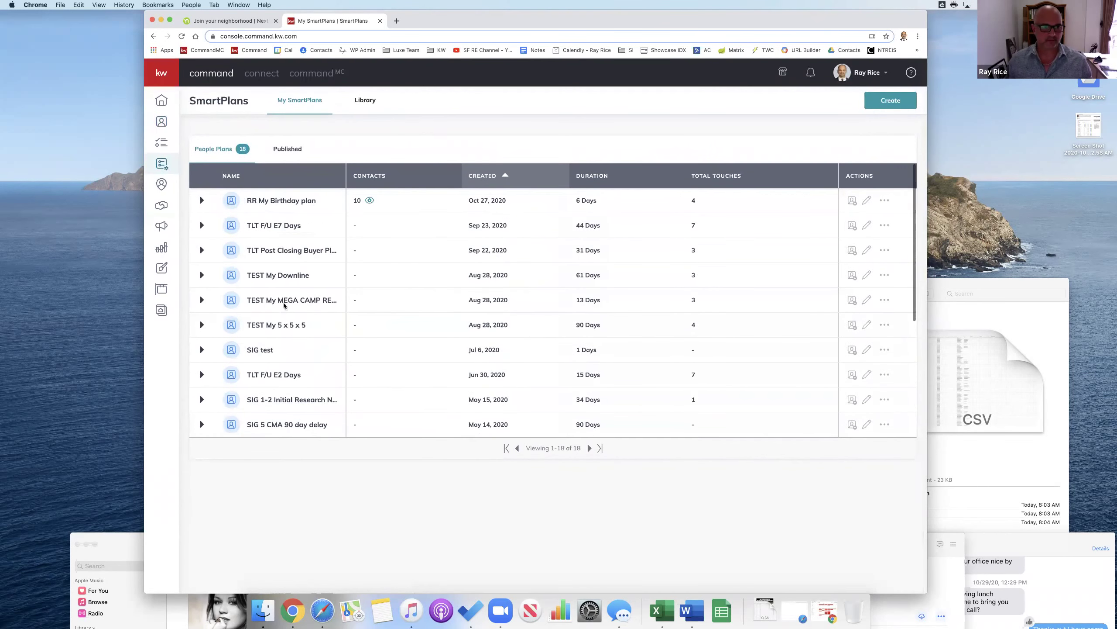
Step: Search the SmartPlans Library for 'neigh' and add Bi-Weekly Neighborhood Nurture to my plans
left_click(372, 104)
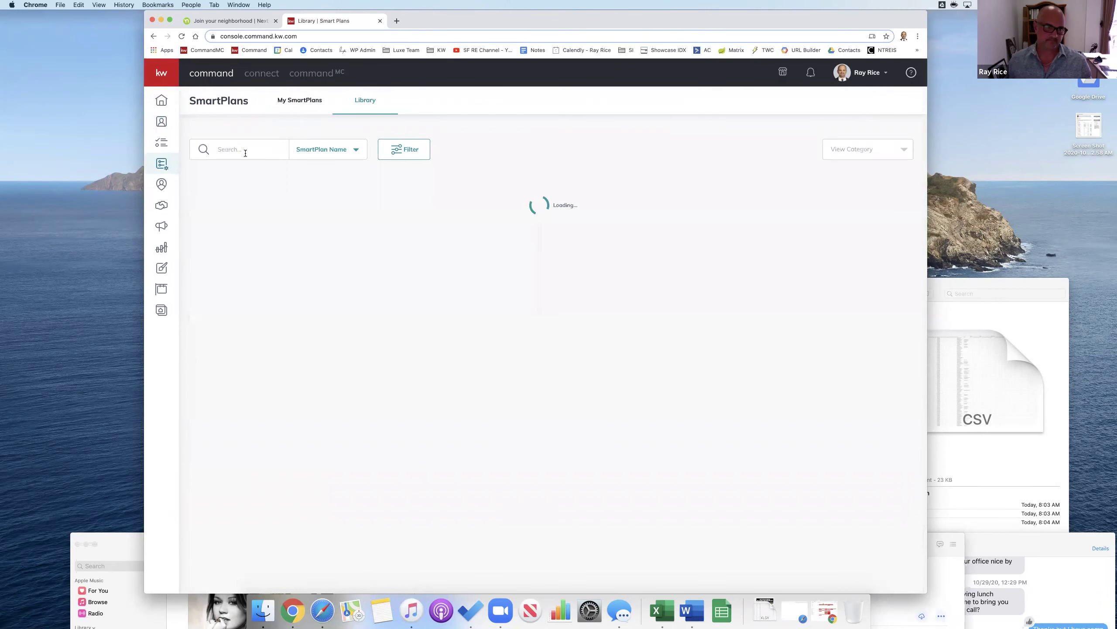
left_click(247, 151)
type("neighbor")
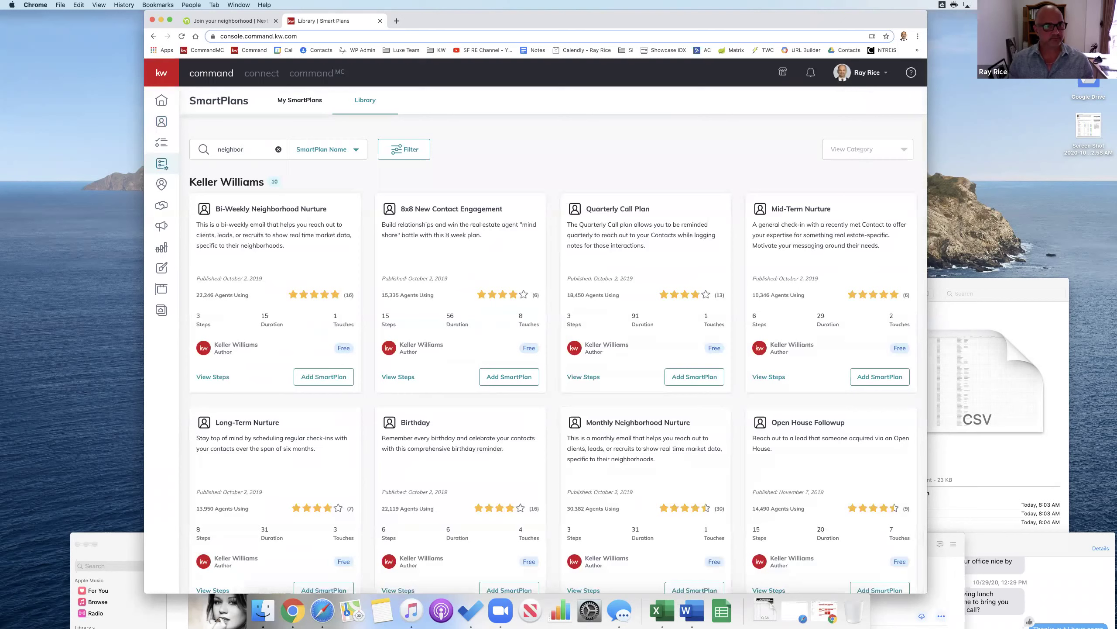
key("Return")
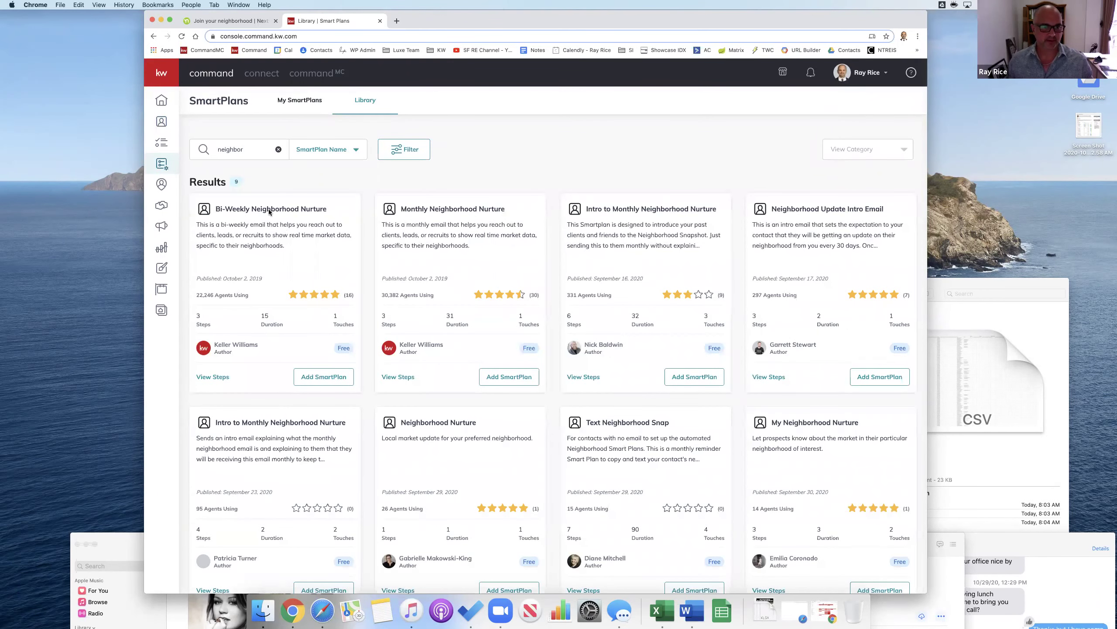
left_click(327, 378)
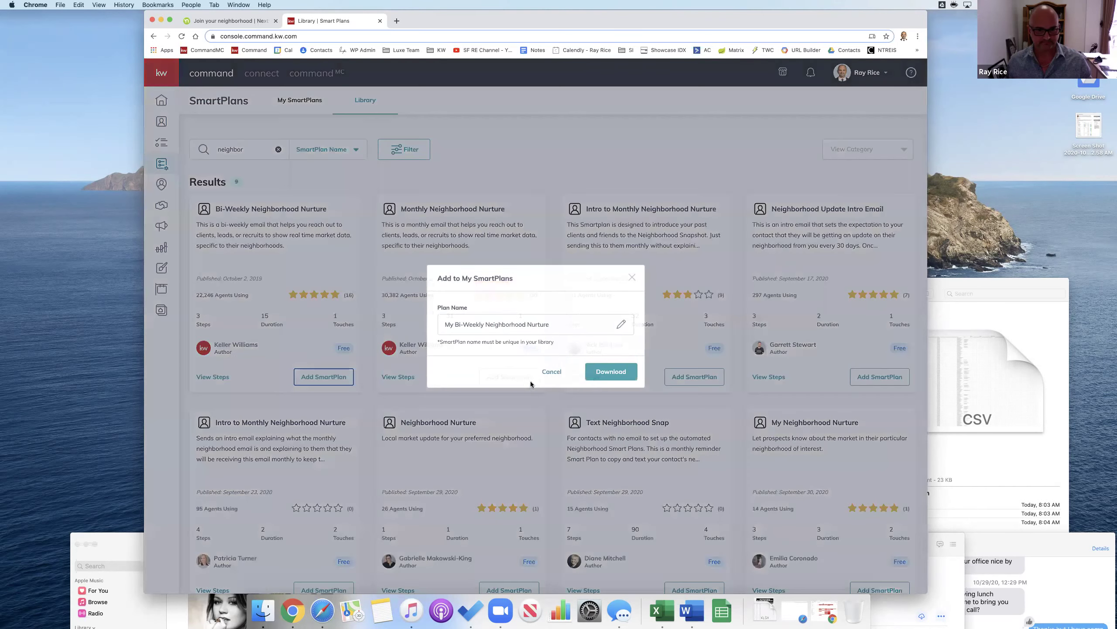
left_click(611, 374)
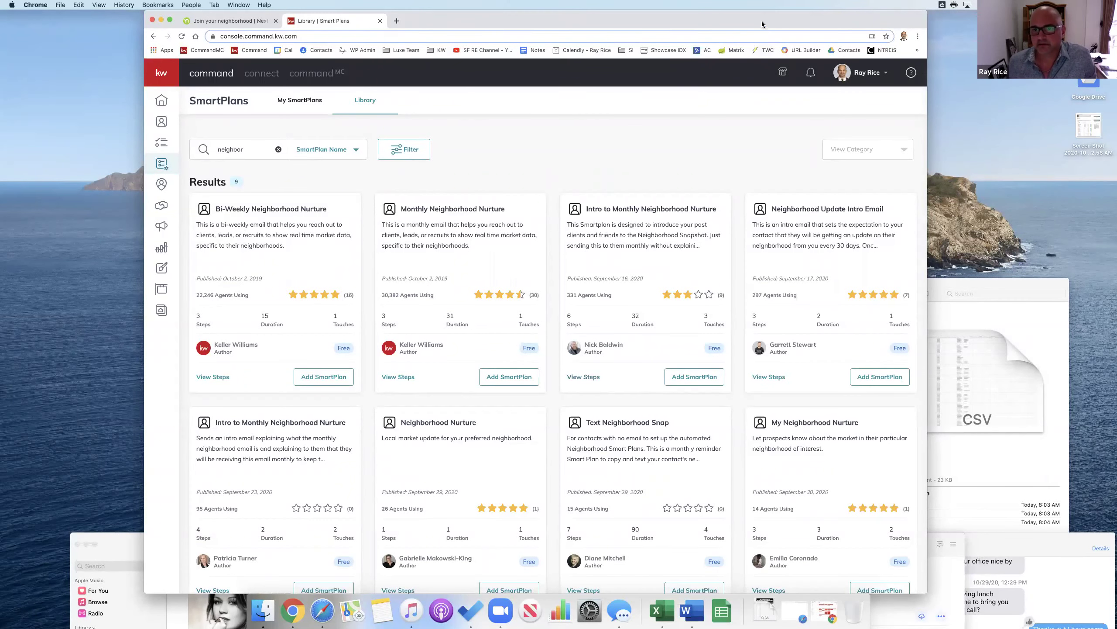
Step: Add the Monthly Neighborhood Nurture plan to My SmartPlans as well
left_click_drag(763, 22, 725, 12)
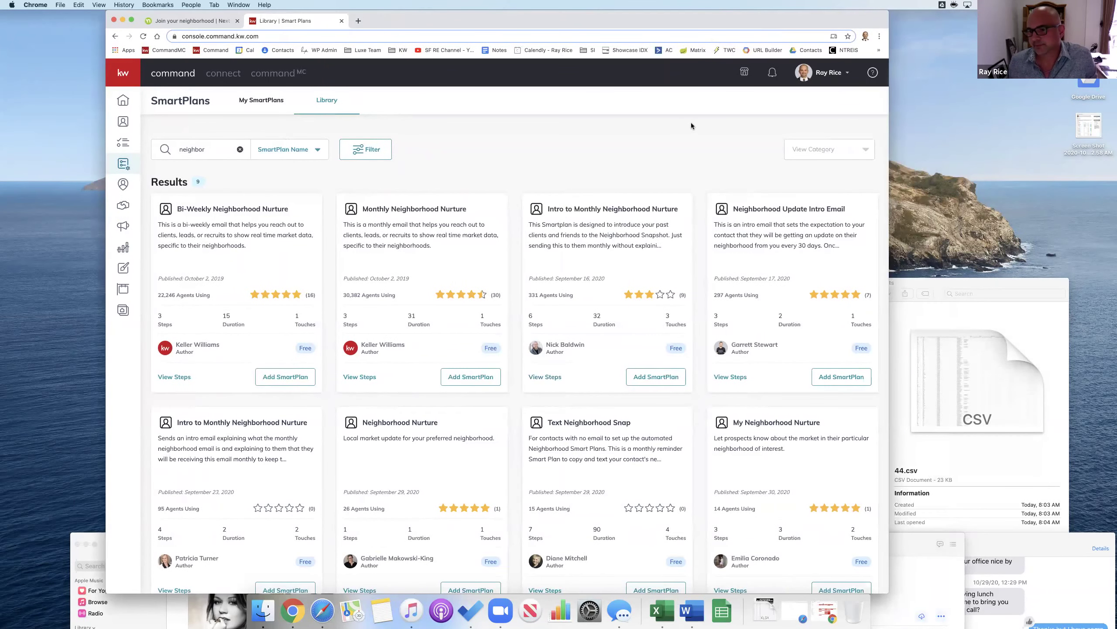
left_click(474, 374)
left_click(568, 371)
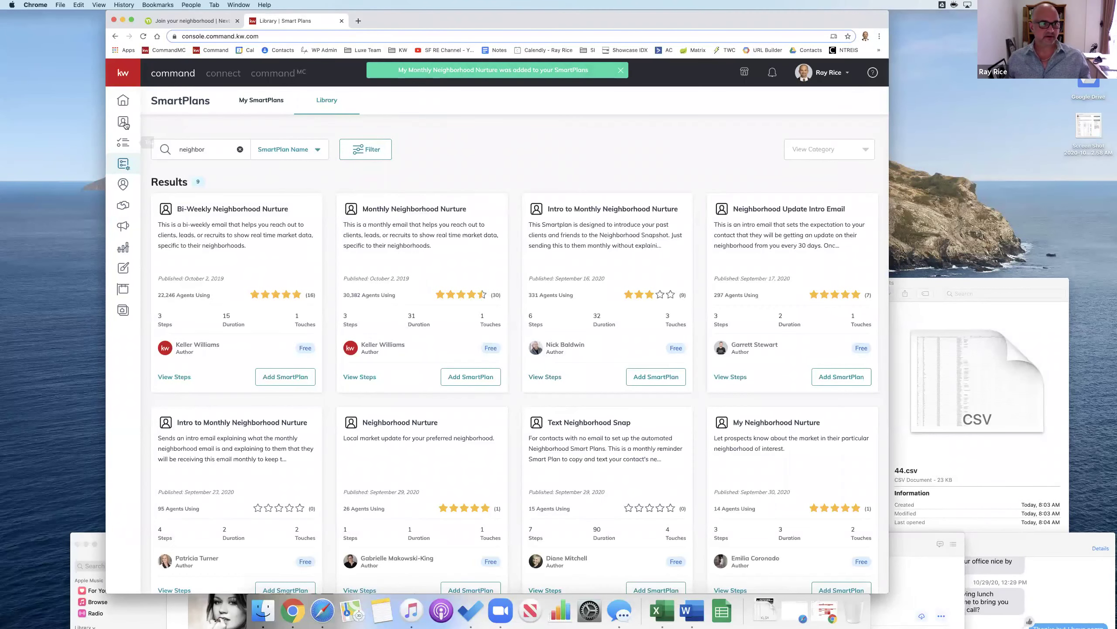
key("super+r")
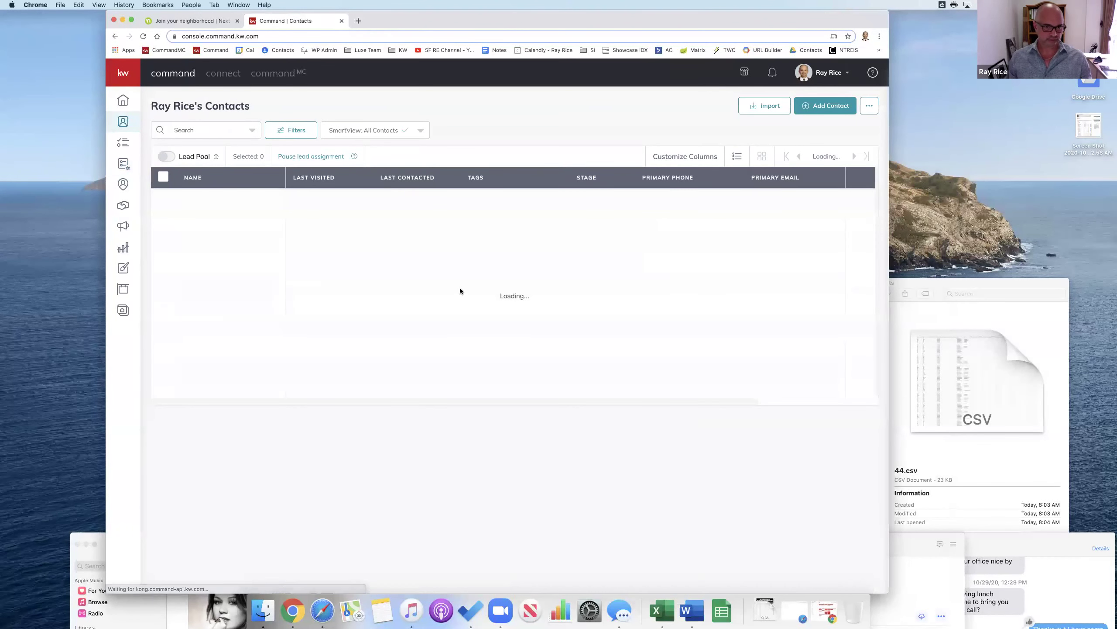
Step: Search contacts for 'tester' and open the test contact's details
left_click(229, 130)
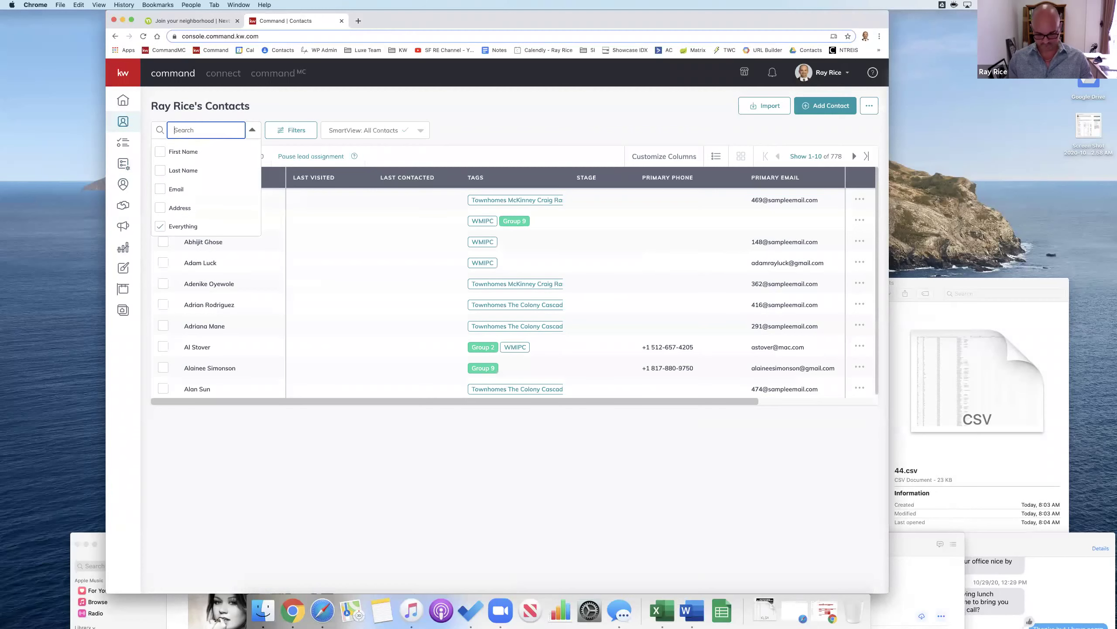
type("tester")
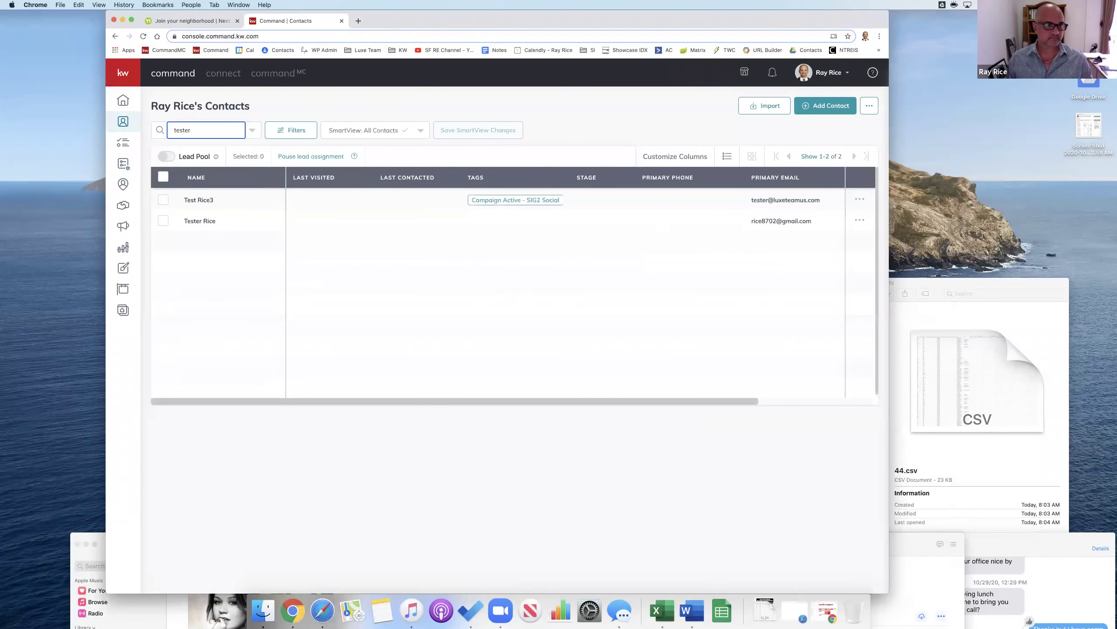
left_click(201, 223)
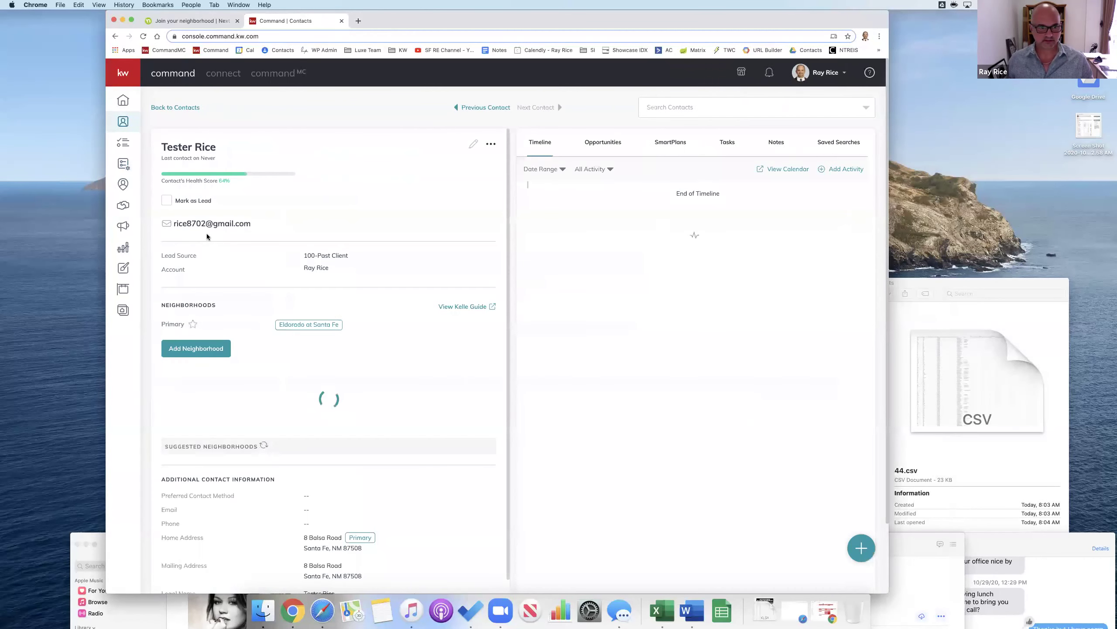
Step: Subscribe the contact to My Bi-Weekly Neighborhood Nurture, starting on 11/4/2020
left_click(672, 150)
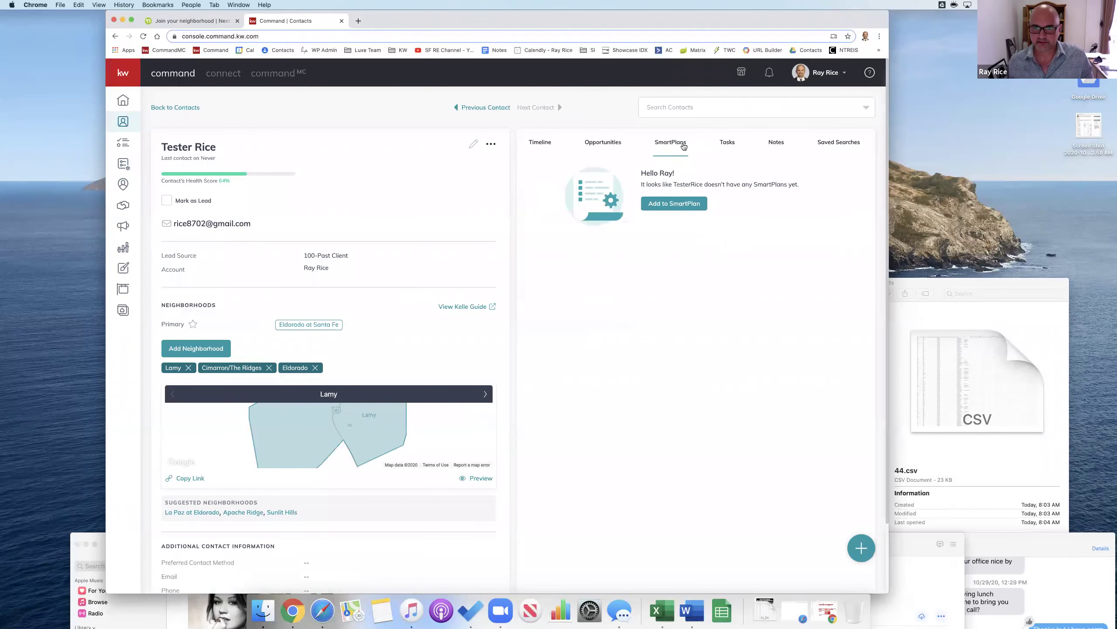
left_click(674, 204)
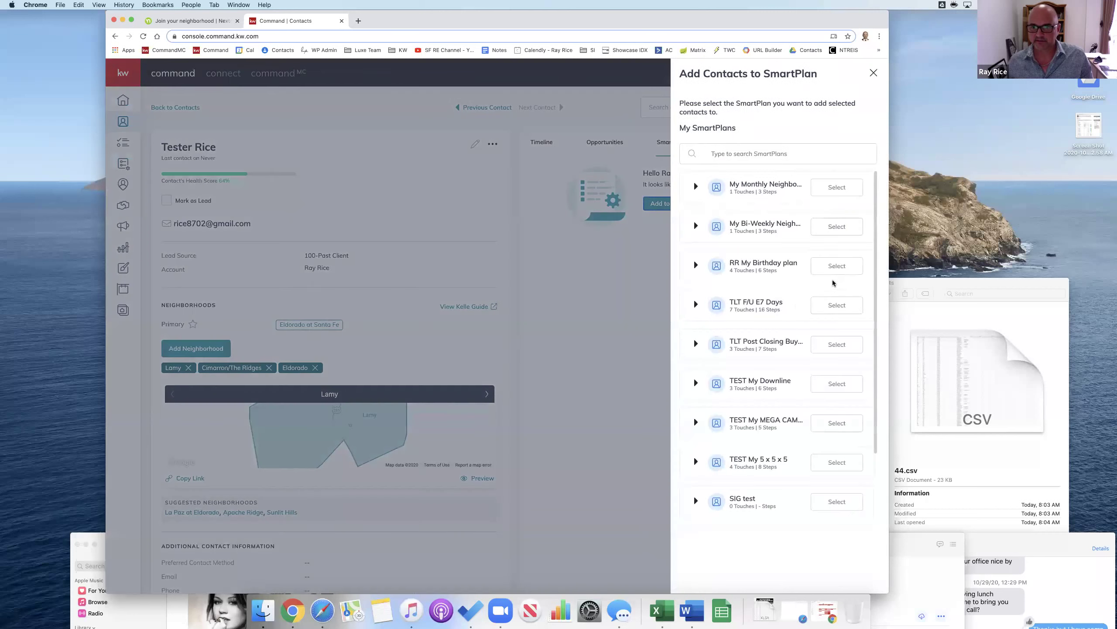
left_click(757, 154)
type("neigh")
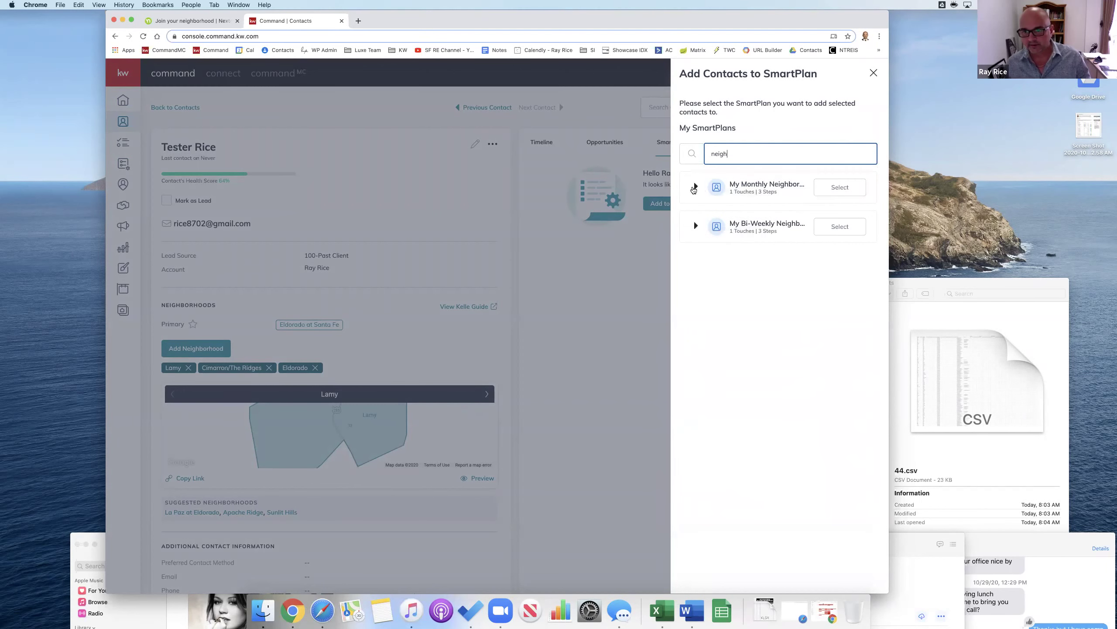
left_click(841, 228)
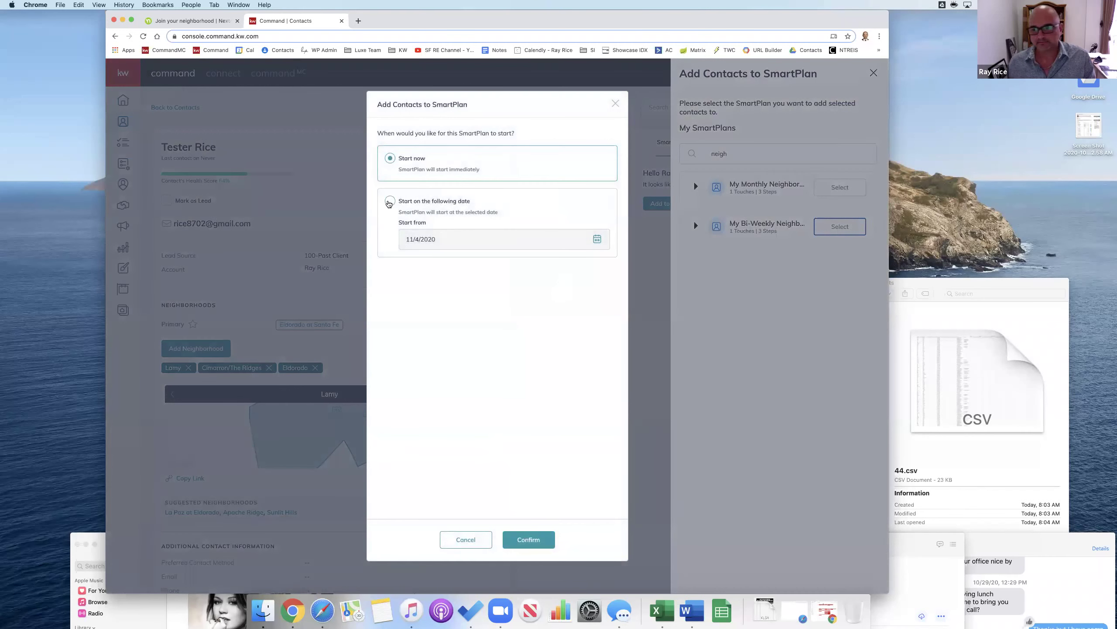
left_click(393, 203)
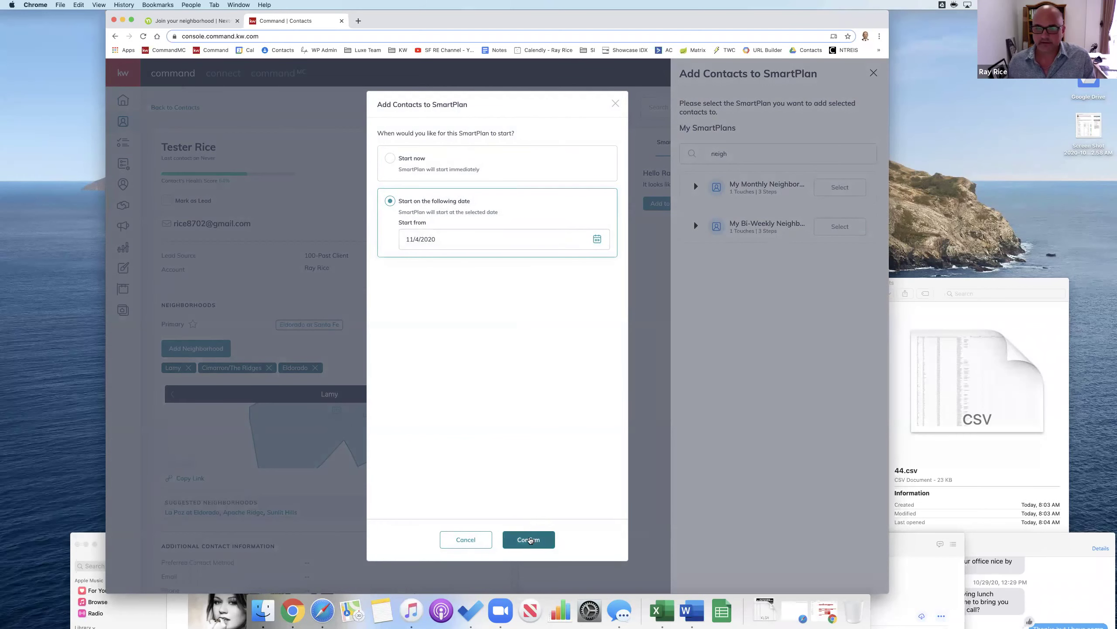
left_click(530, 540)
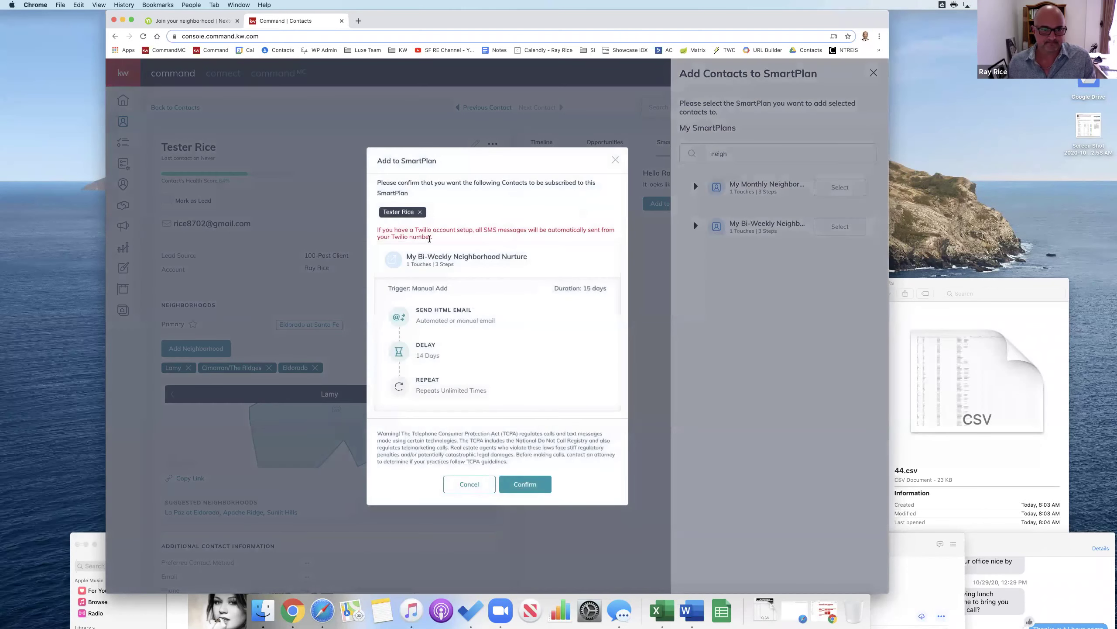
left_click(530, 486)
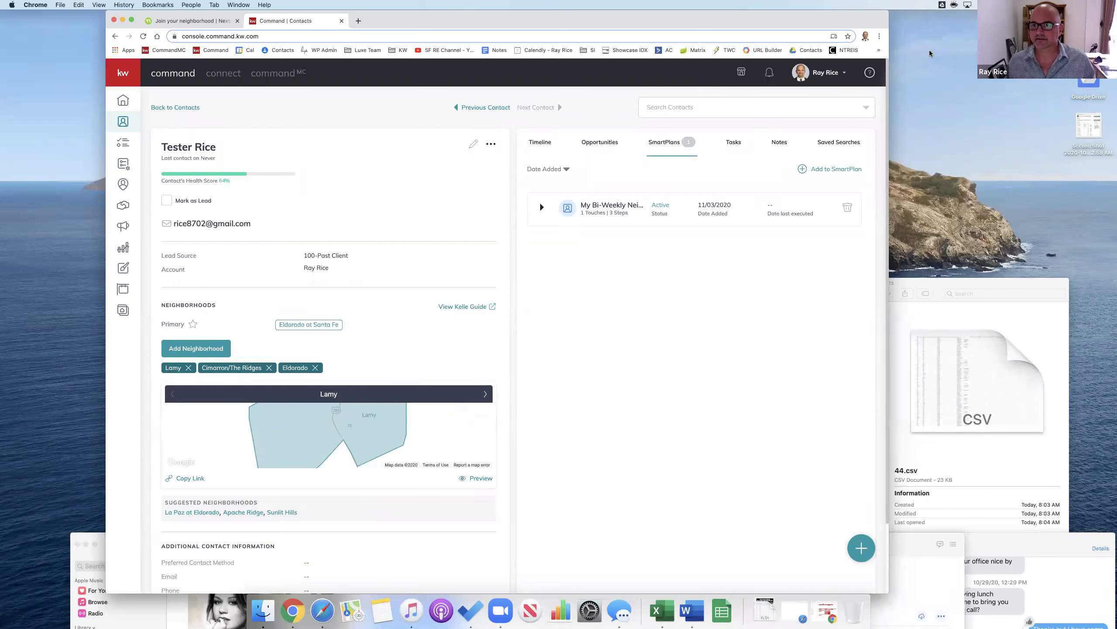
key("XF86AudioRaiseVolume")
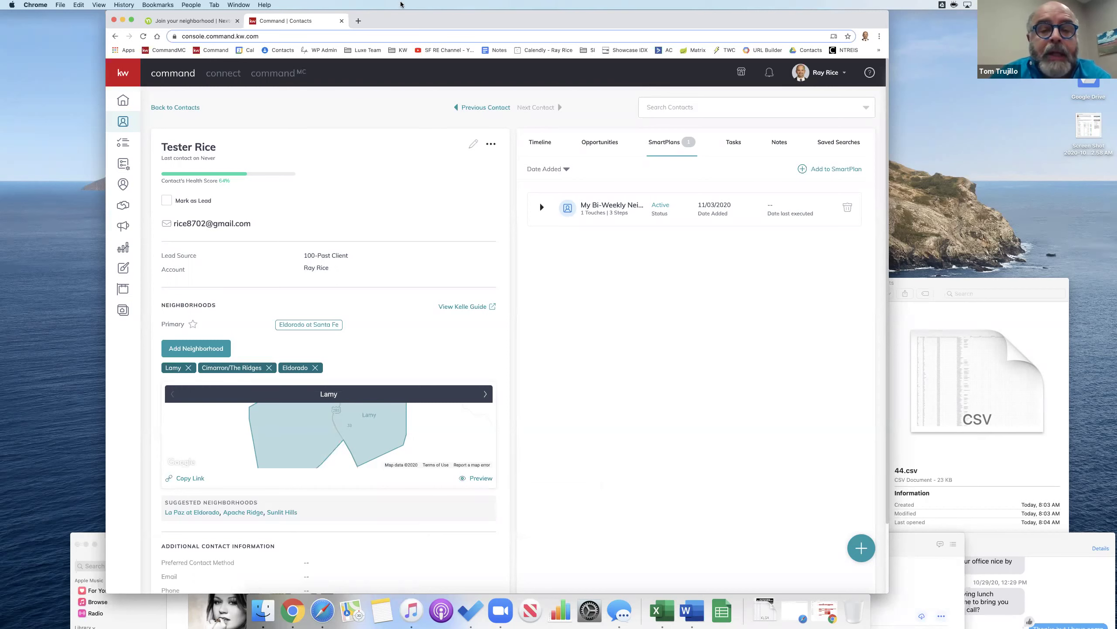
key("XF86AudioRaiseVolume")
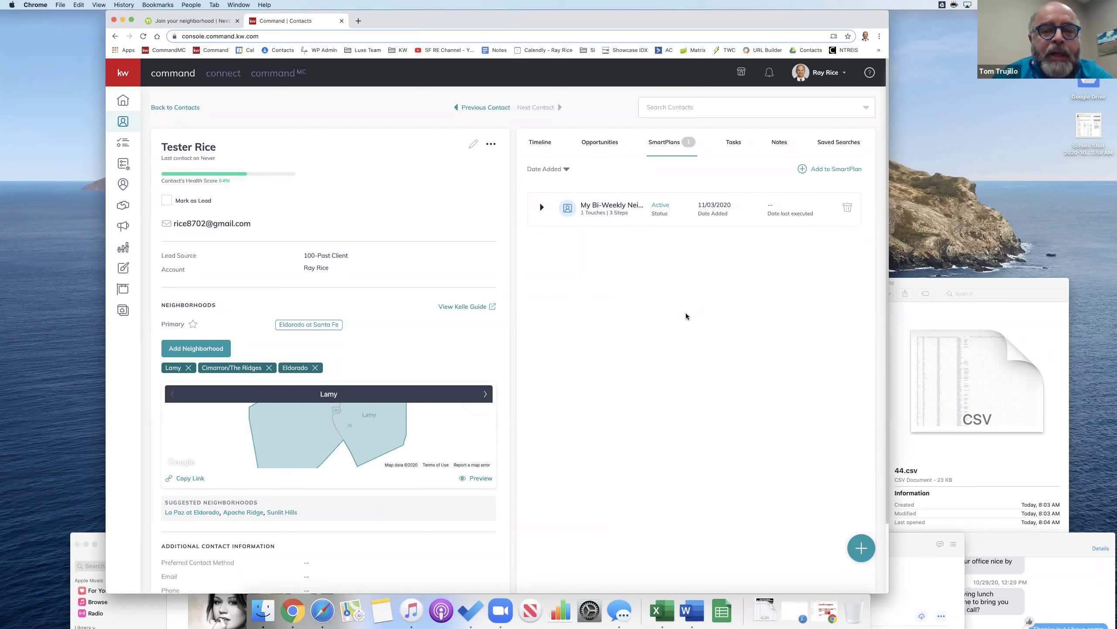
key("XF86AudioRaiseVolume")
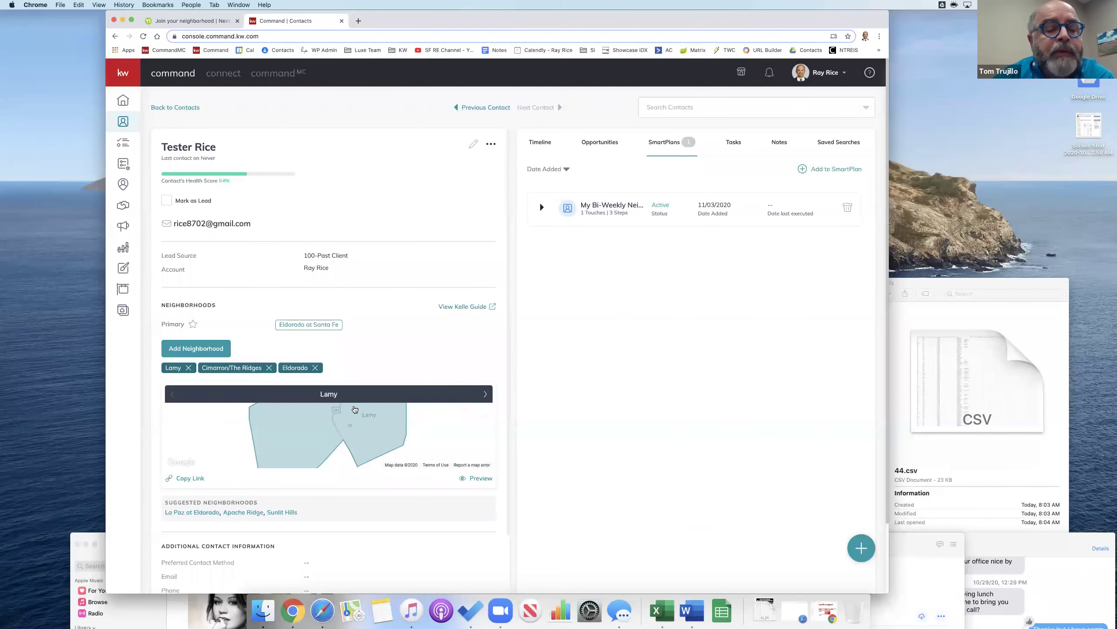
scroll(354, 409, "down", 1)
Step: Preview the Lamy neighborhood snapshot and open the $595,000 listing's details
left_click(482, 474)
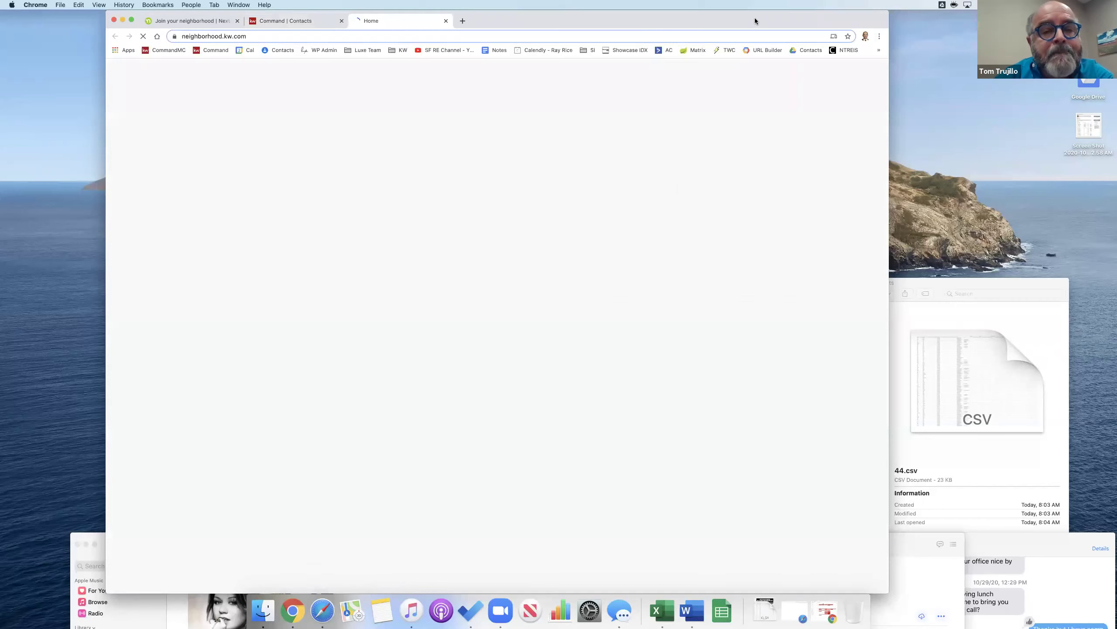
left_click_drag(755, 20, 664, 21)
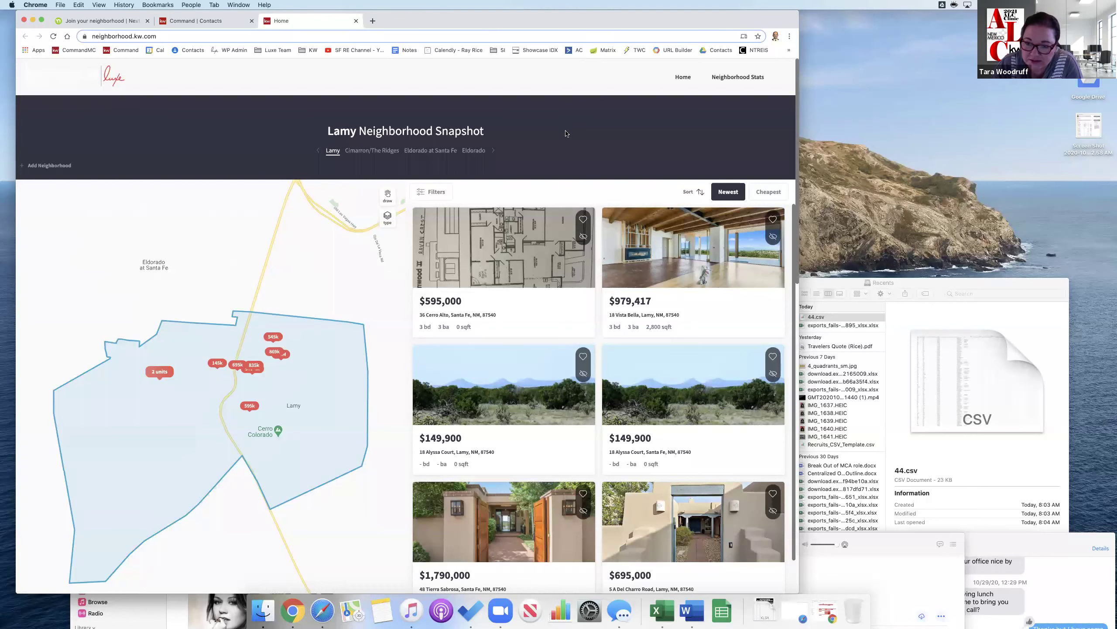
left_click(520, 242)
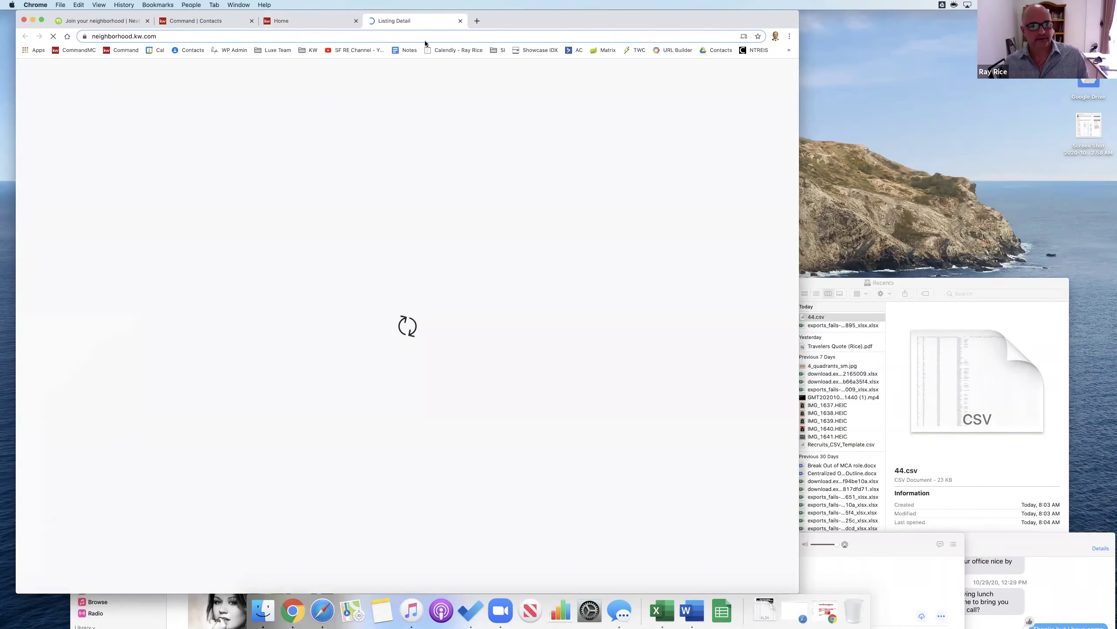
Step: Back in Contacts, clear the search with the All Contacts SmartView and sort by Last Visited
left_click(218, 21)
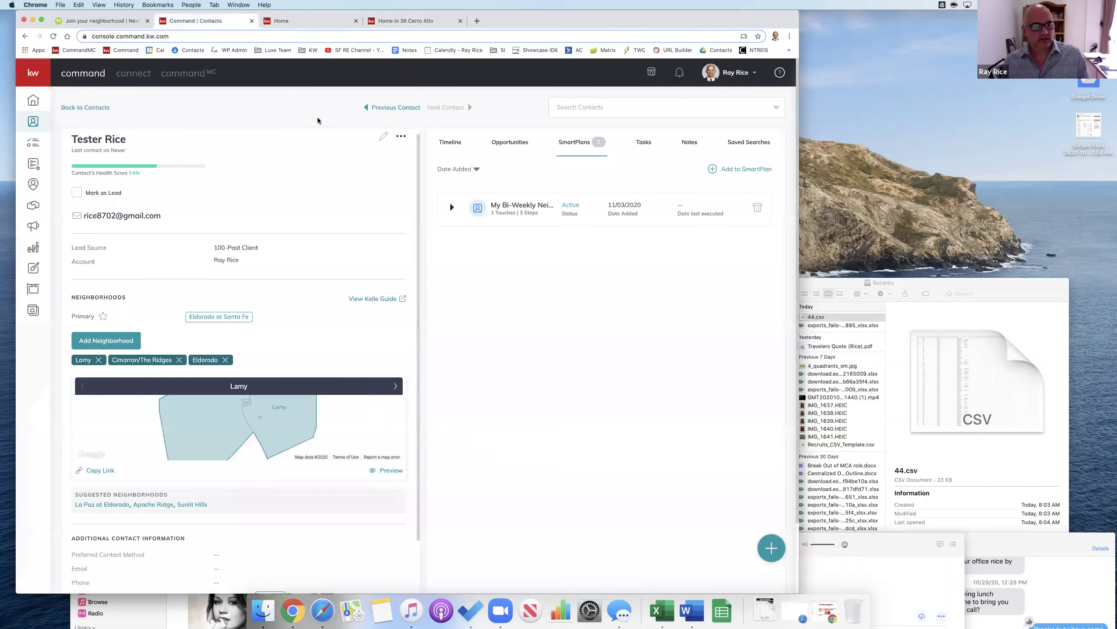
left_click(86, 107)
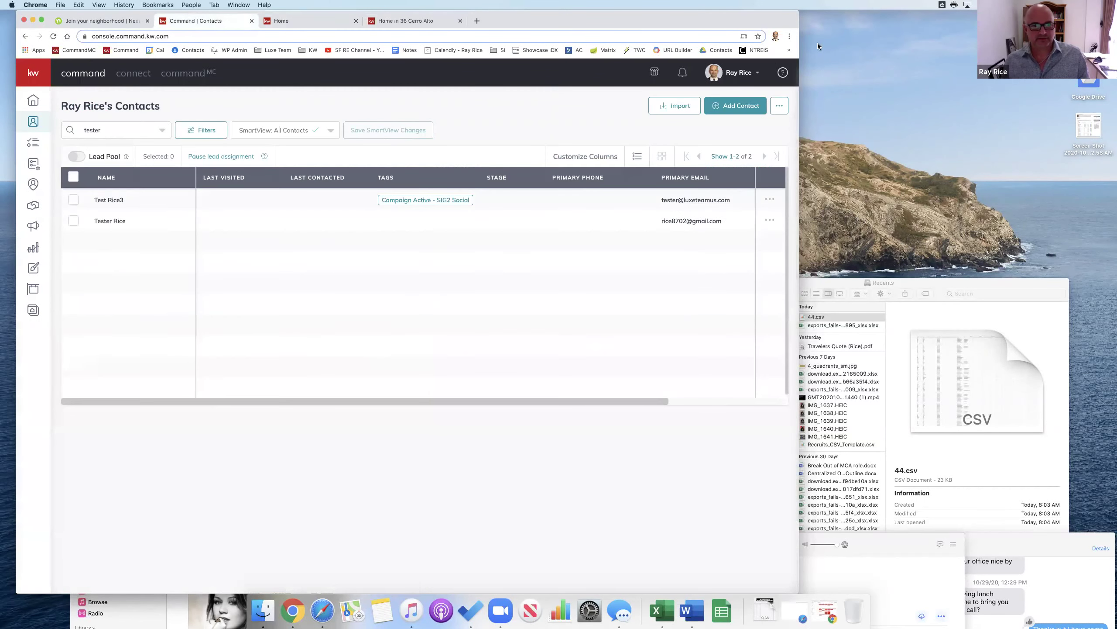
left_click(225, 178)
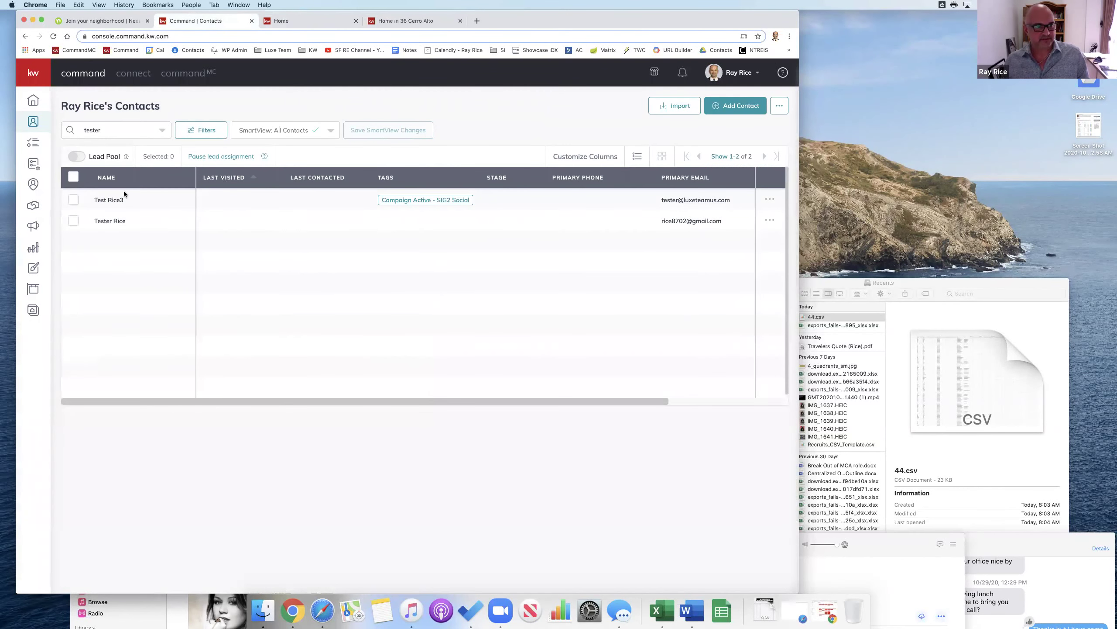
left_click(147, 133)
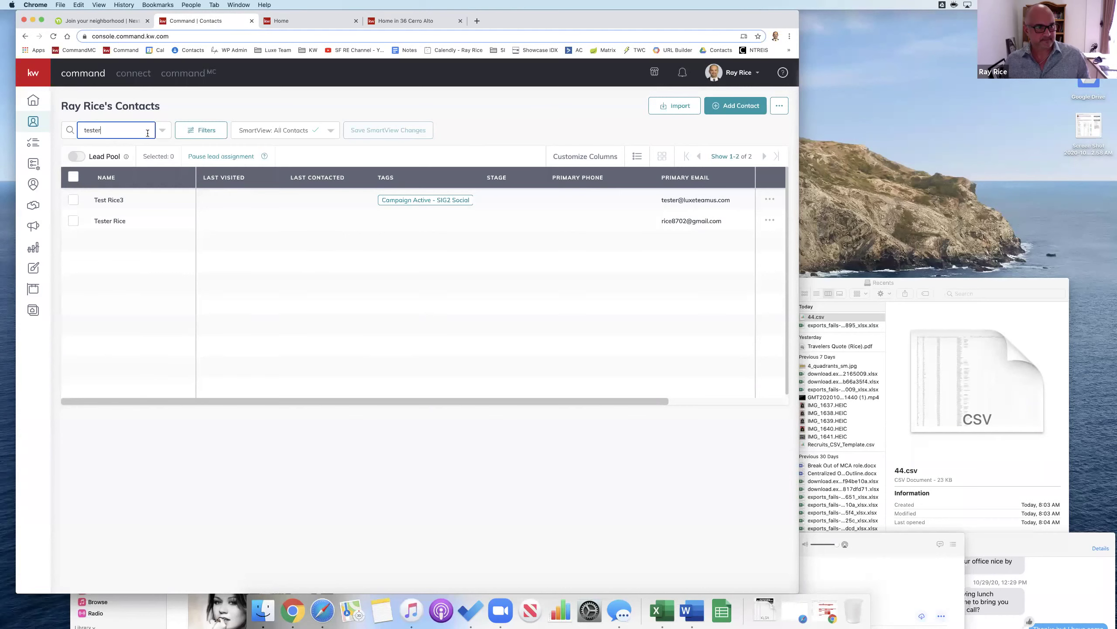
left_click(289, 130)
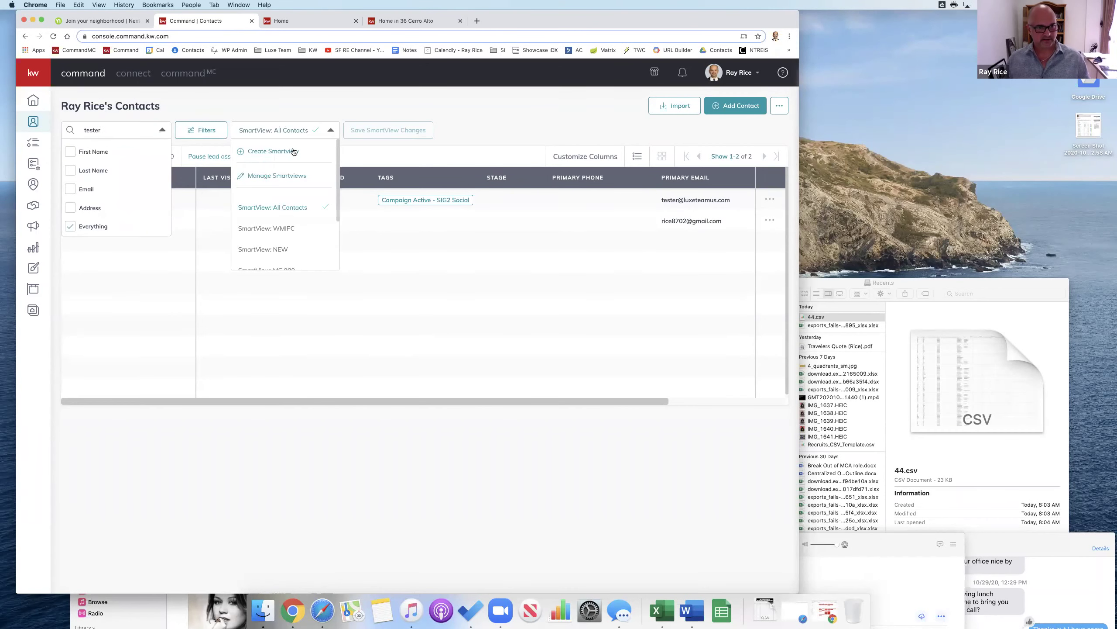
left_click(290, 206)
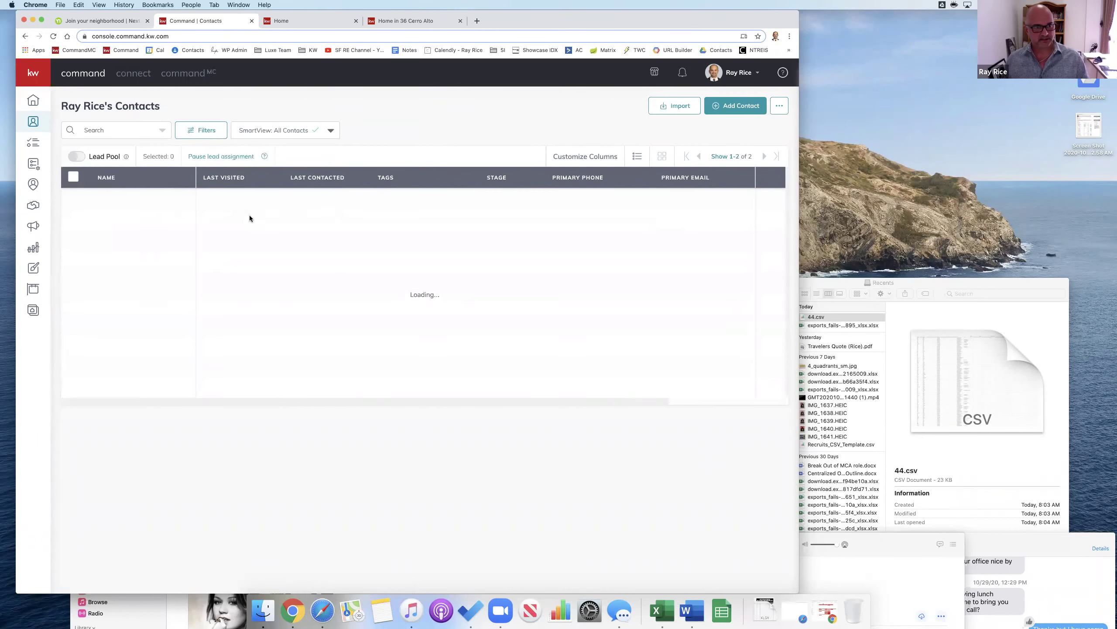
left_click(226, 177)
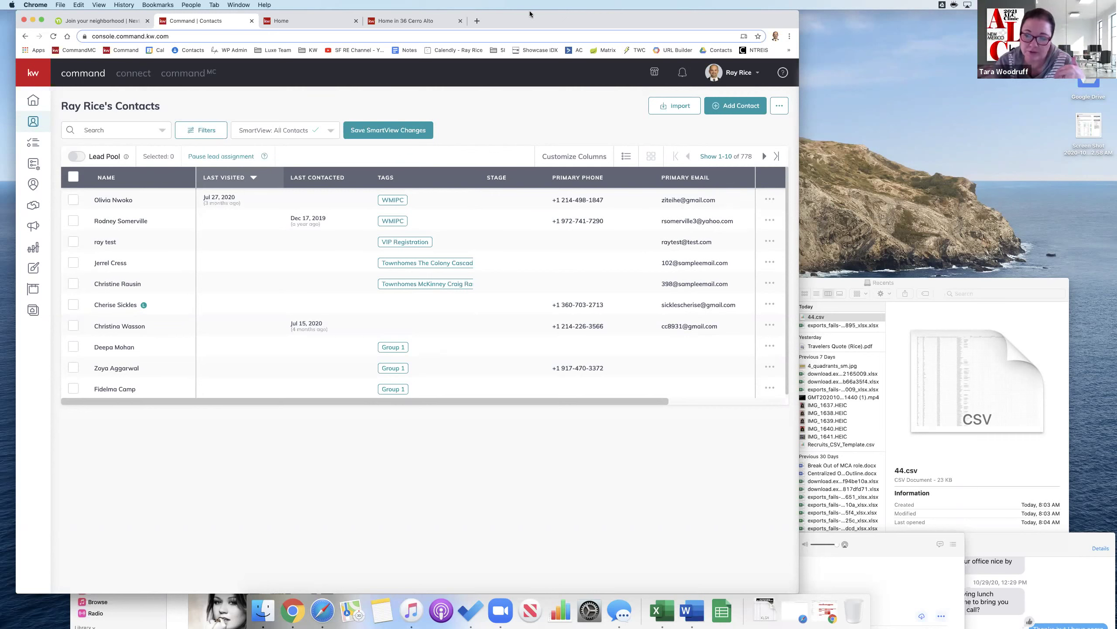
key("XF86AudioRaiseVolume")
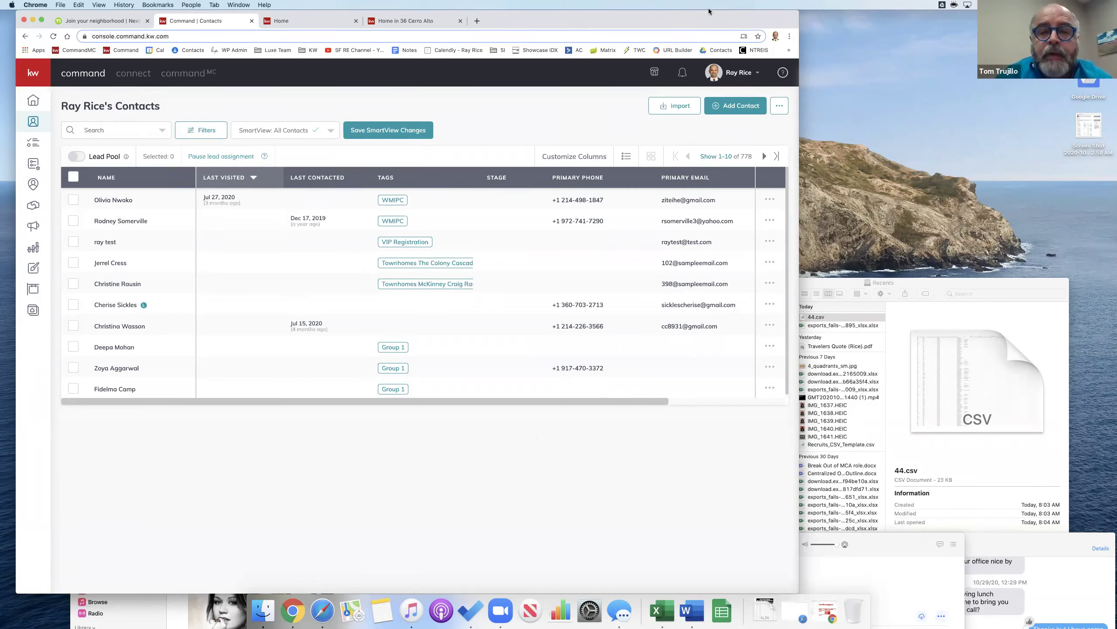
key("XF86AudioRaiseVolume")
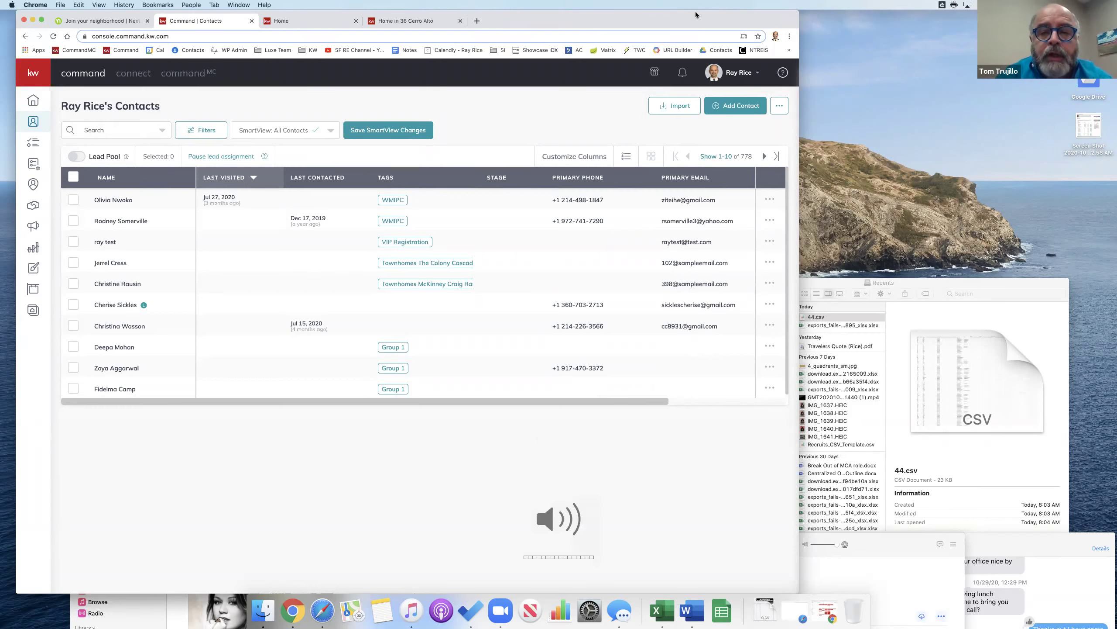